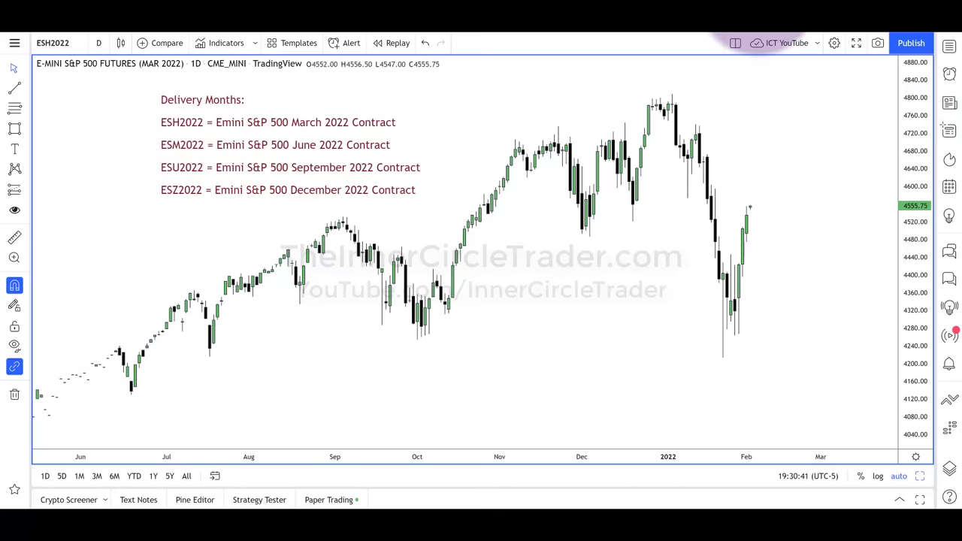
Switch to the Barchart page and choose S&P 500 E-Mini among the commodities to view its futures contract prices.
{"action": "key", "text": "ctrl+Tab"}
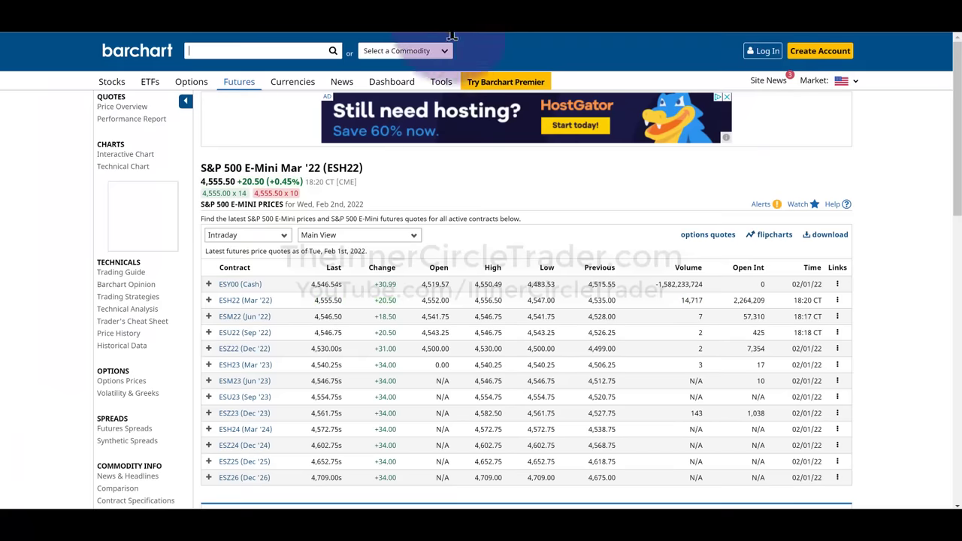
{"action": "left_click", "coordinate": [326, 51]}
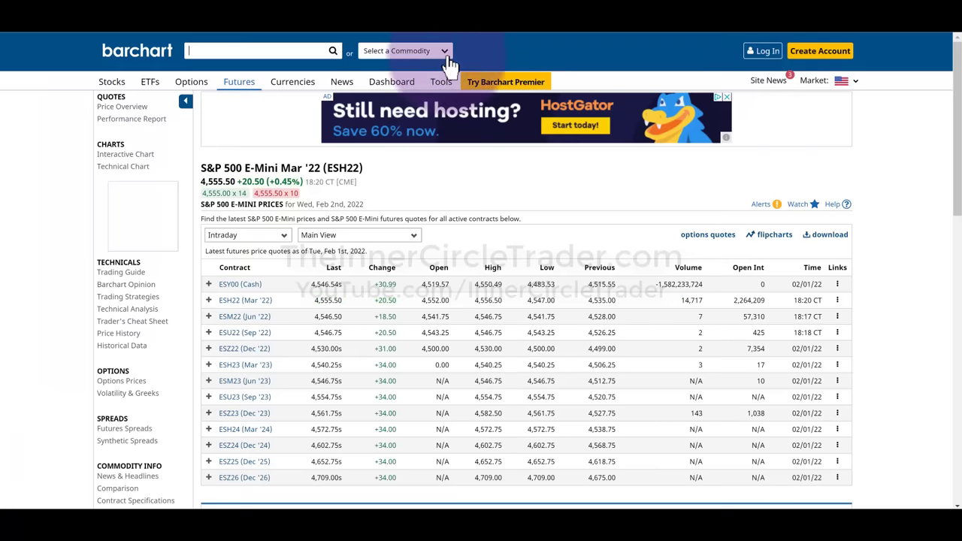
{"action": "left_click", "coordinate": [445, 55]}
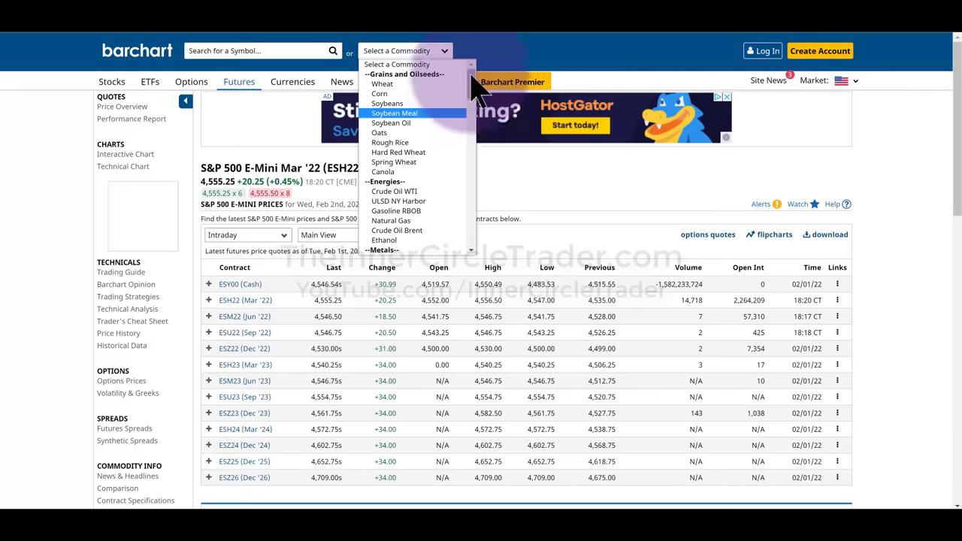
{"action": "left_click_drag", "start_coordinate": [471, 75], "coordinate": [471, 138]}
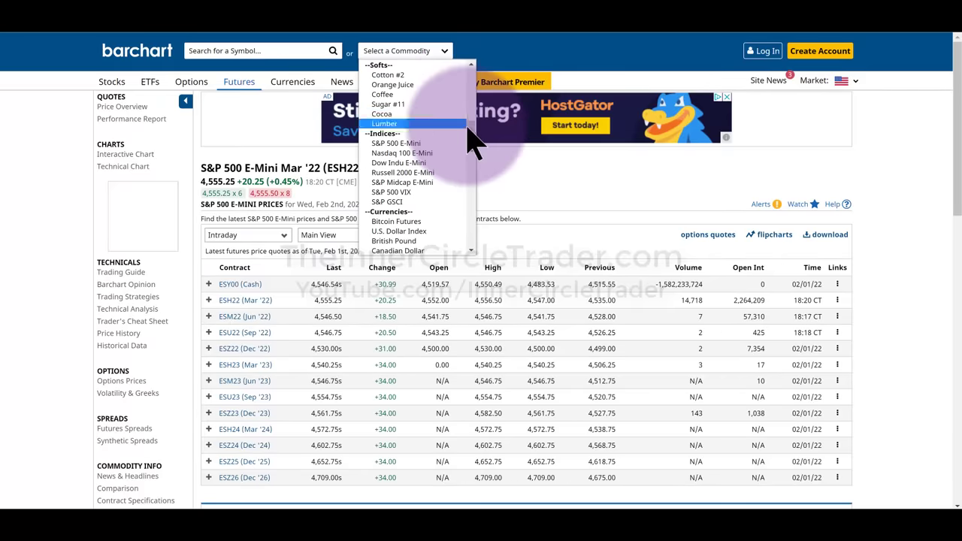
{"action": "left_click", "coordinate": [413, 146]}
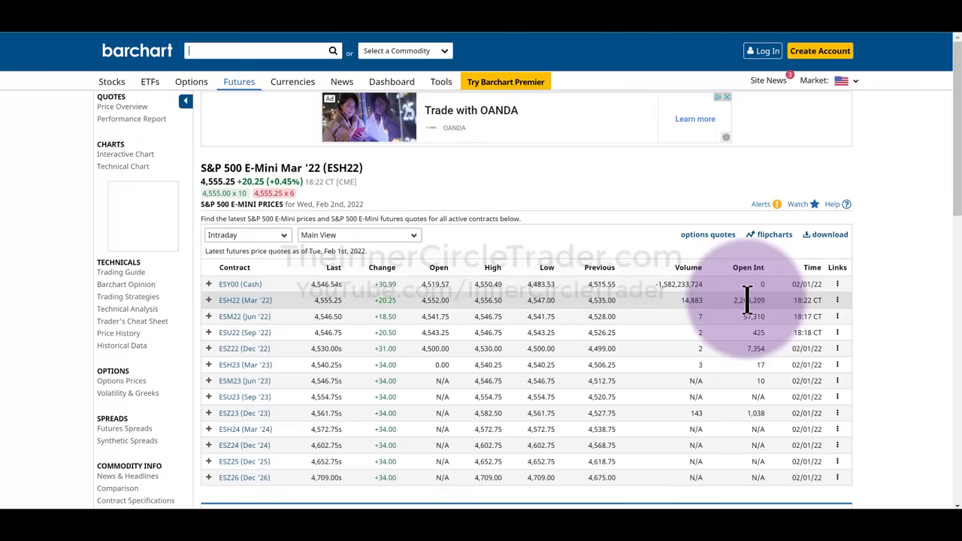
Switch back to the TradingView chart and set the ESH2022 chart interval to 15 minutes.
{"action": "left_click", "coordinate": [593, 33]}
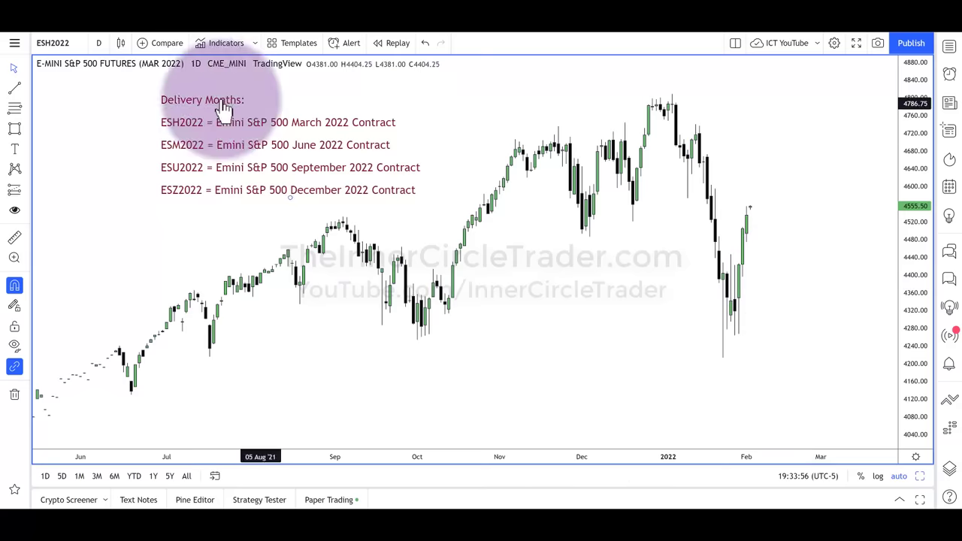
{"action": "left_click", "coordinate": [99, 43]}
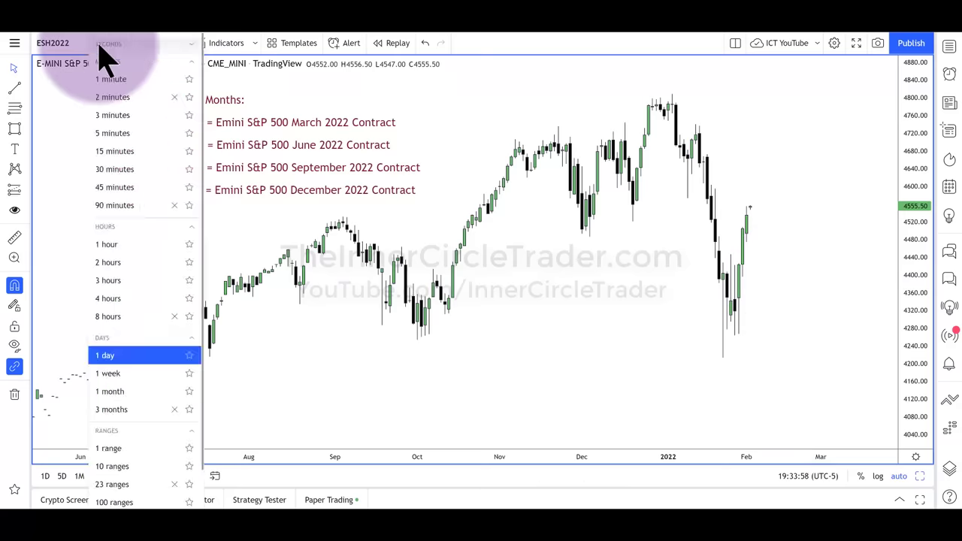
{"action": "left_click", "coordinate": [114, 151]}
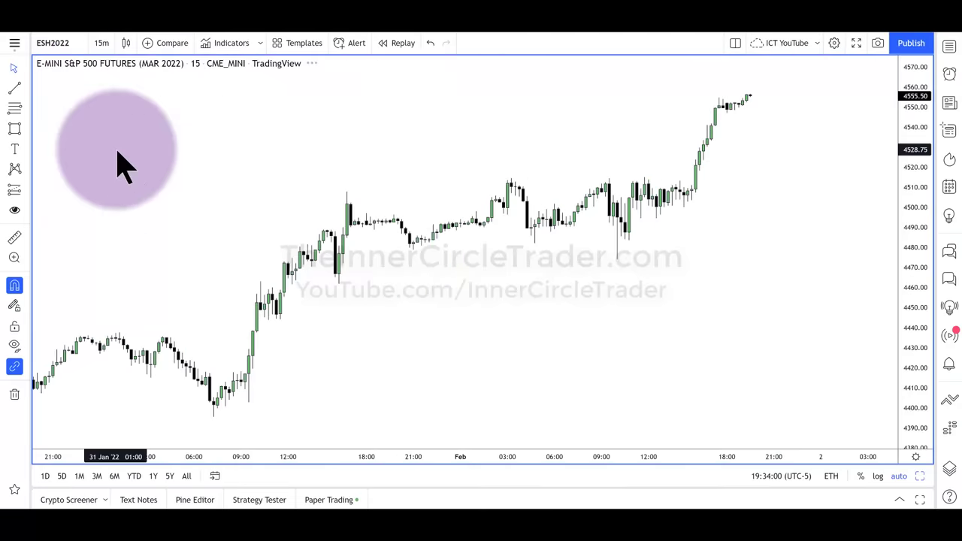
{"action": "left_click_drag", "start_coordinate": [459, 318], "coordinate": [401, 317]}
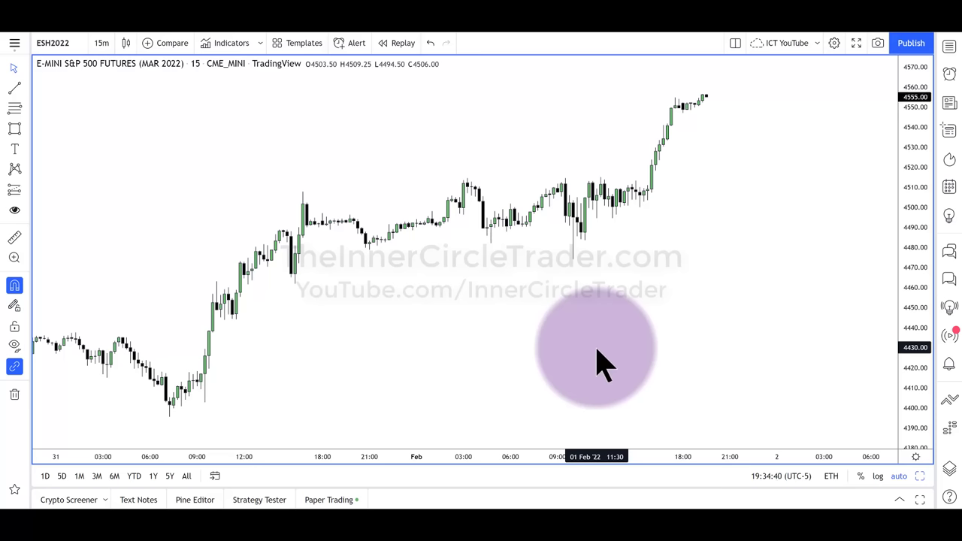
Add a vertical line on the chart at 08:30 on 01 Feb '22.
{"action": "left_click", "coordinate": [26, 88]}
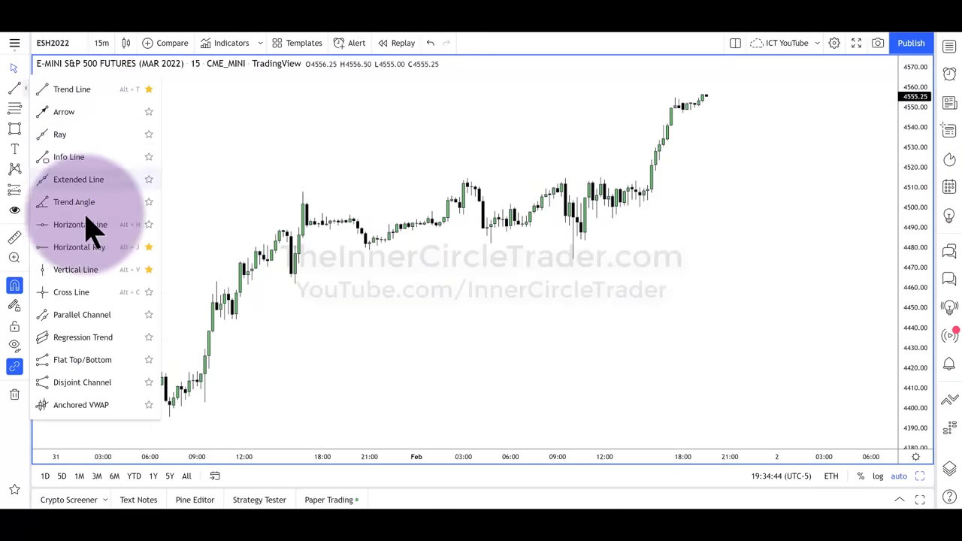
{"action": "left_click", "coordinate": [81, 269]}
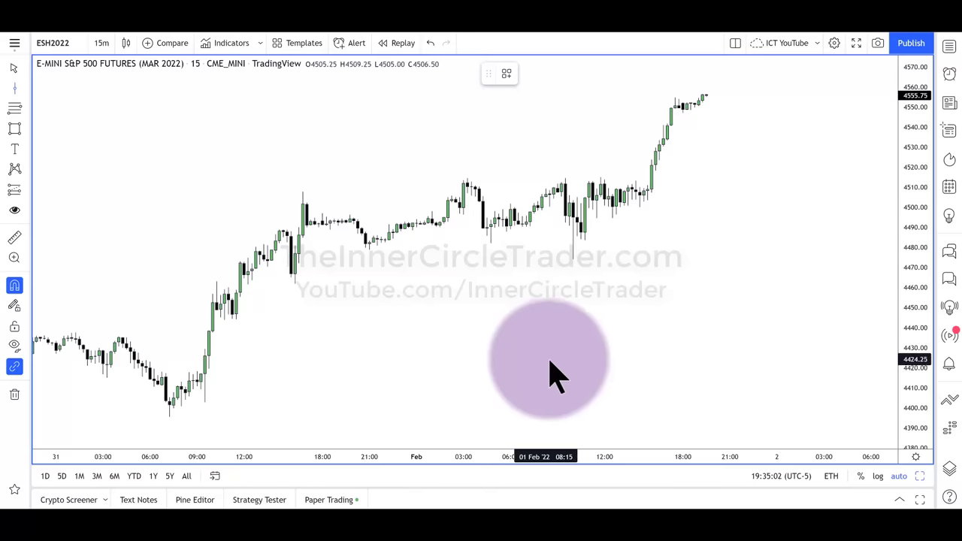
{"action": "key", "text": "alt+v"}
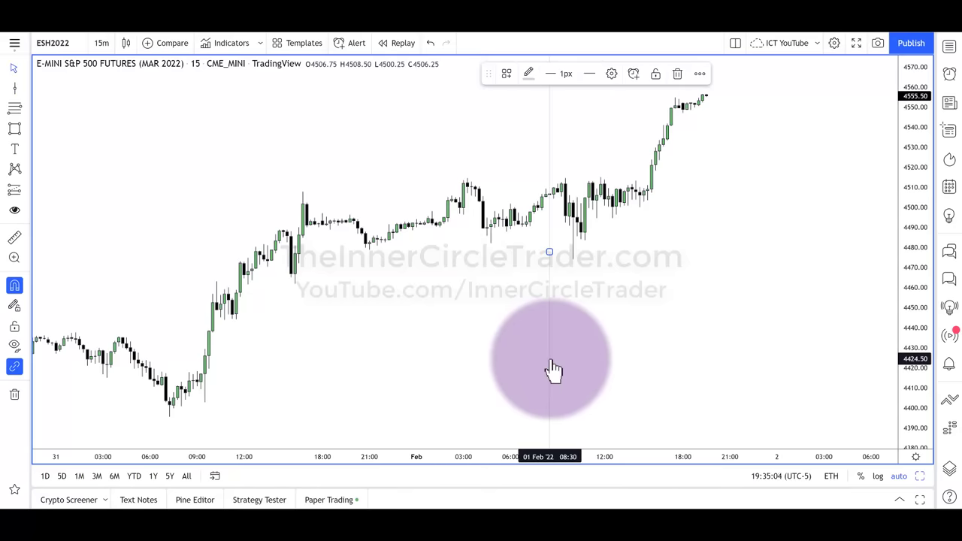
Clone the 08:30 vertical line and place the copy at 12:00 on 01 Feb '22.
{"action": "left_click", "coordinate": [700, 74]}
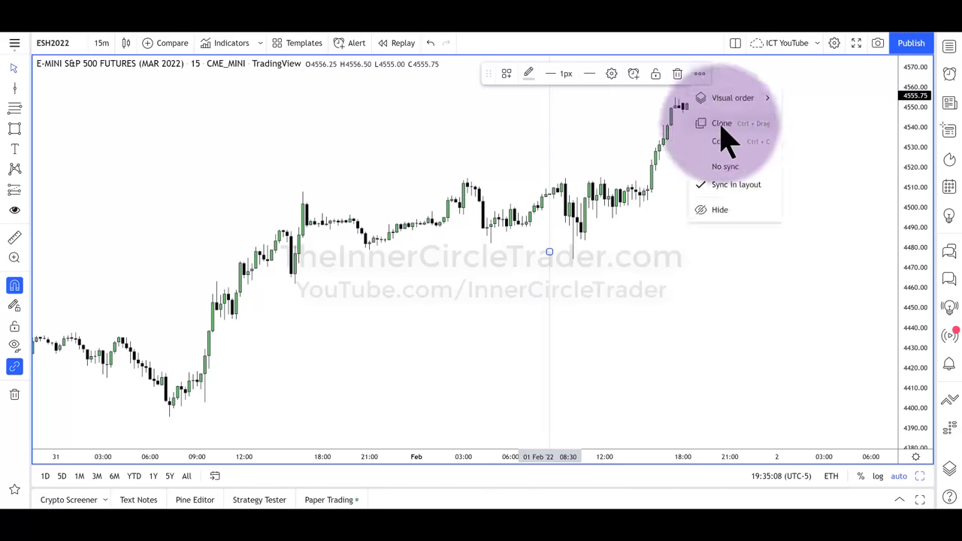
{"action": "left_click", "coordinate": [567, 251]}
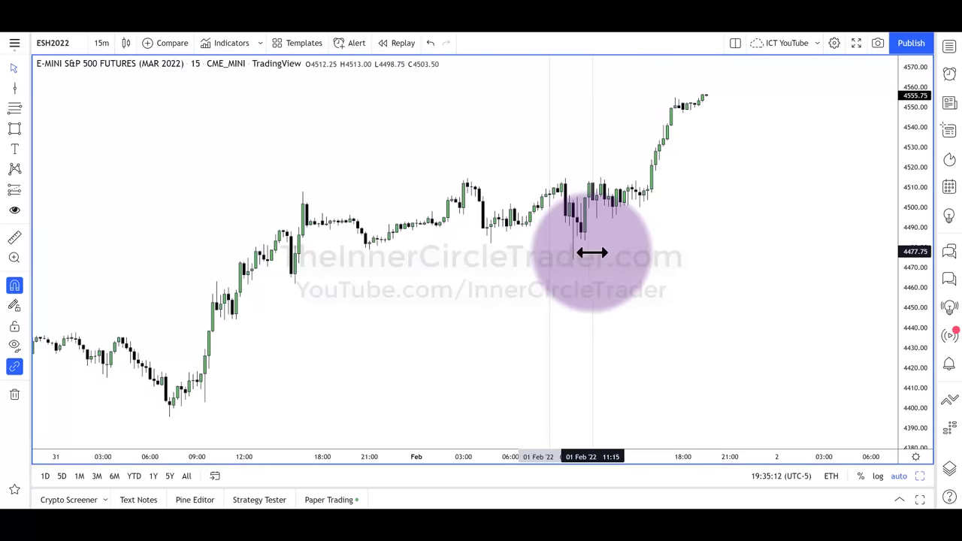
{"action": "left_click", "coordinate": [603, 252]}
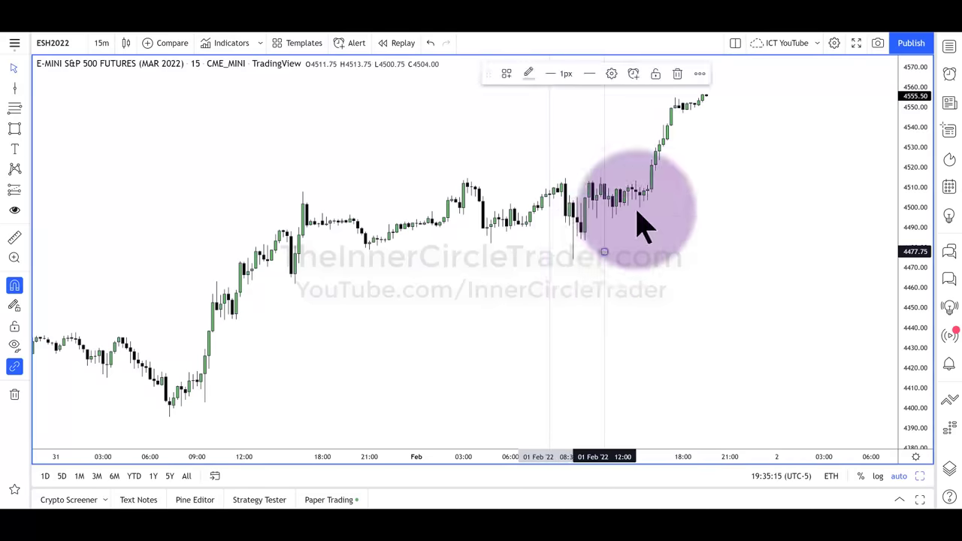
Clone the 12:00 vertical line and place the copy at 13:00 on 01 Feb '22.
{"action": "left_click", "coordinate": [699, 74]}
{"action": "left_click", "coordinate": [719, 136]}
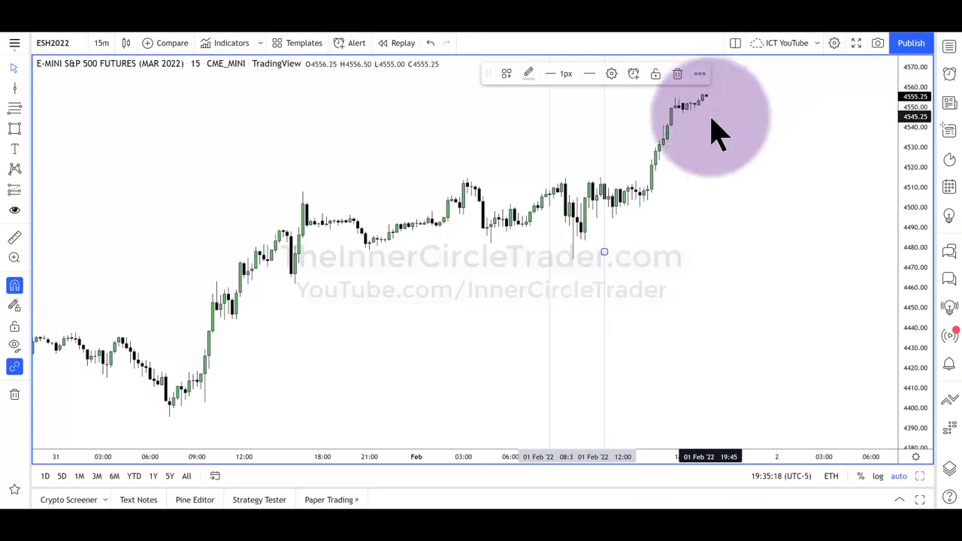
{"action": "left_click_drag", "start_coordinate": [603, 252], "coordinate": [620, 252]}
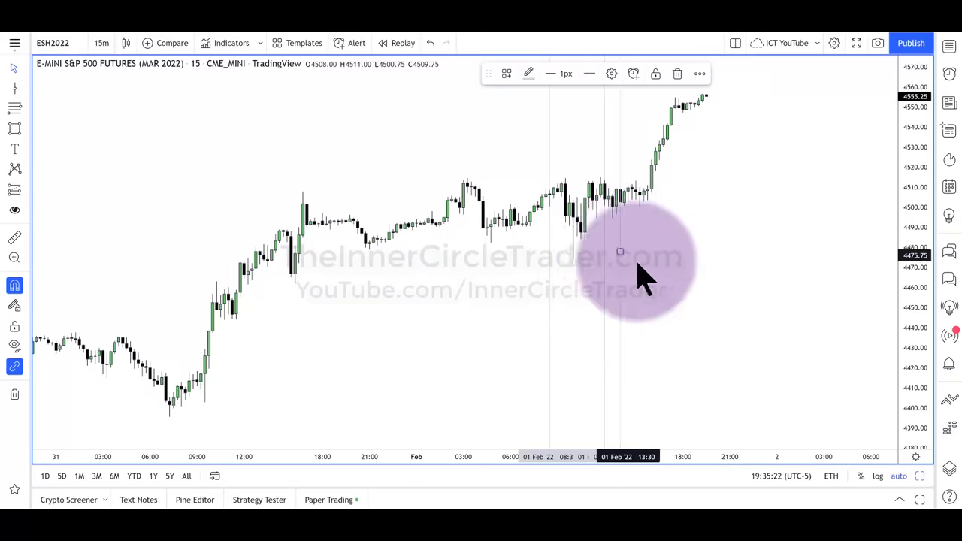
{"action": "left_click", "coordinate": [631, 269]}
{"action": "left_click", "coordinate": [621, 253]}
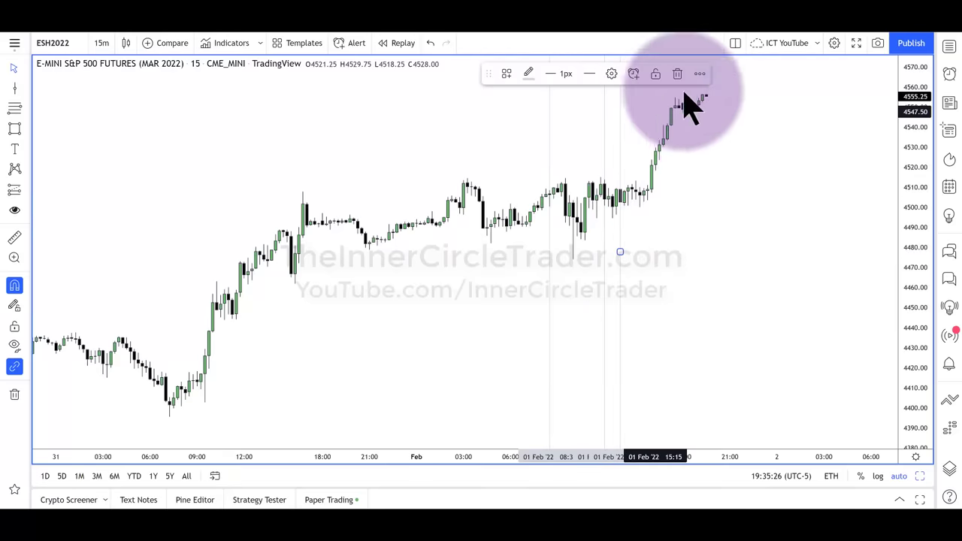
Clone the 13:00 vertical line, place the copy at 16:30 on 01 Feb '22, and deselect it.
{"action": "left_click", "coordinate": [699, 74]}
{"action": "left_click", "coordinate": [715, 126]}
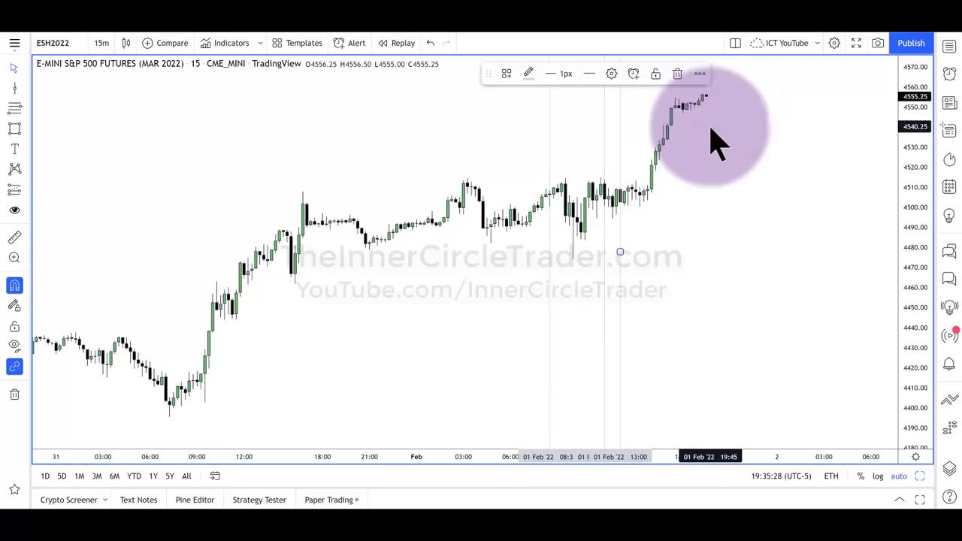
{"action": "left_click_drag", "start_coordinate": [624, 257], "coordinate": [674, 252]}
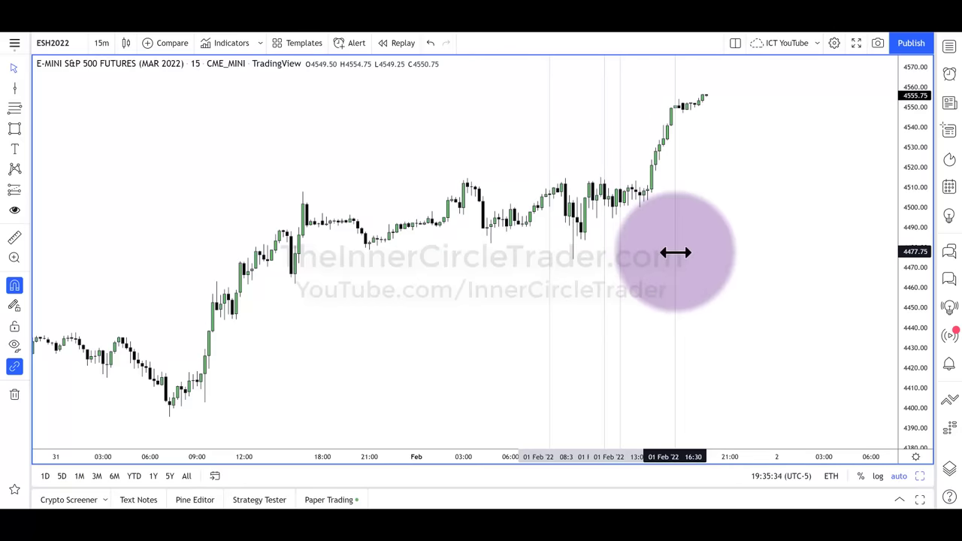
{"action": "left_click_drag", "start_coordinate": [674, 252], "coordinate": [674, 253]}
{"action": "left_click", "coordinate": [708, 256]}
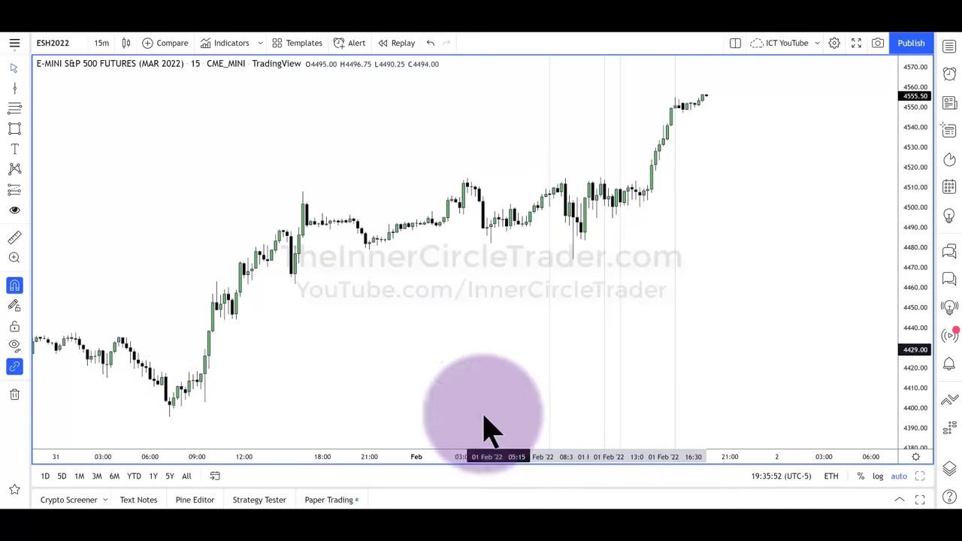
Set the chart's time zone to (UTC-5) New York.
{"action": "left_click_drag", "start_coordinate": [464, 456], "coordinate": [326, 357]}
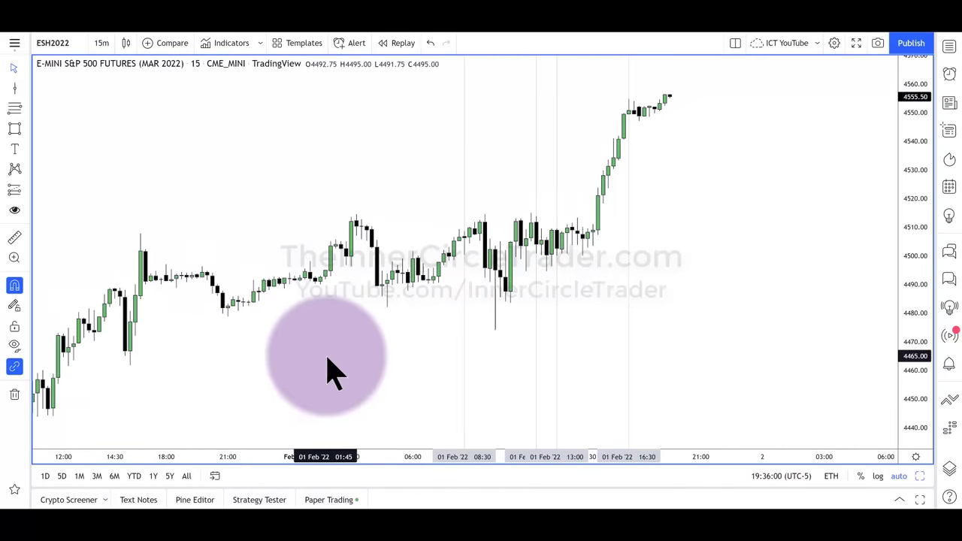
{"action": "left_click", "coordinate": [806, 477]}
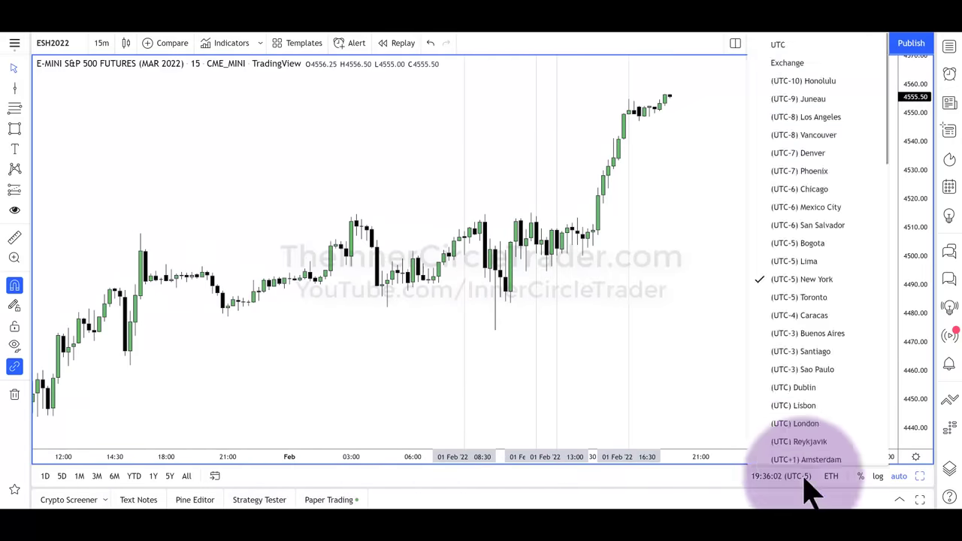
{"action": "left_click", "coordinate": [809, 284]}
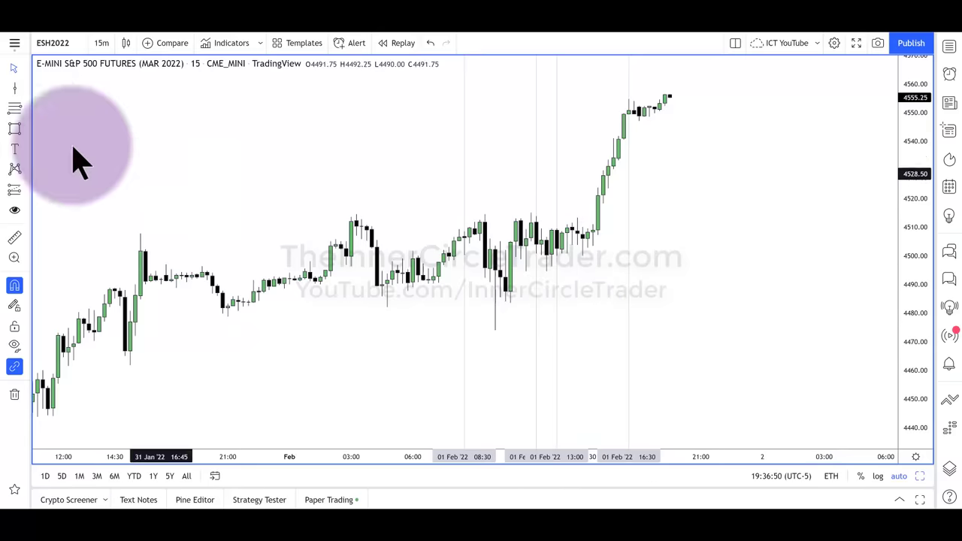
Draw a rectangle between the 12:00 and 13:00 vertical lines, from price 4556.00 down to about 4482.
{"action": "left_click", "coordinate": [17, 128]}
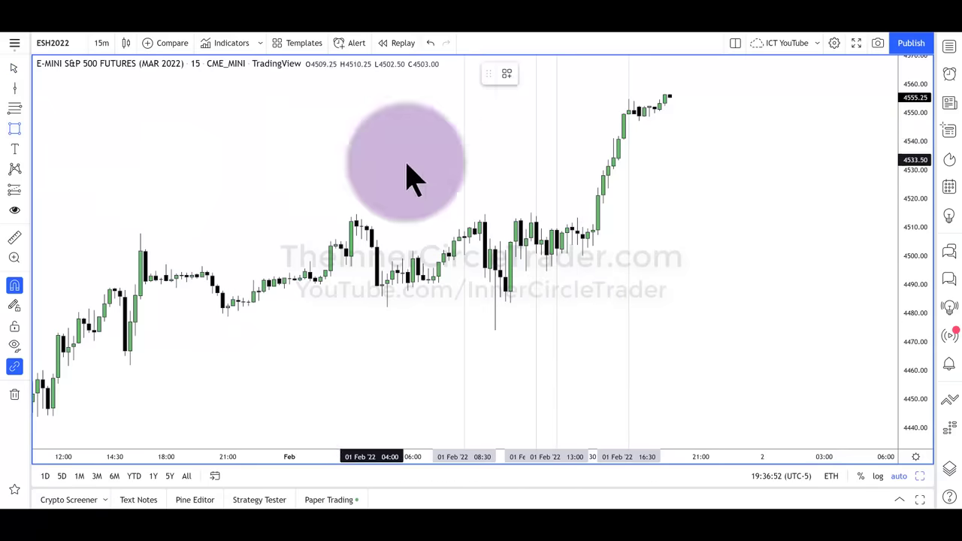
{"action": "left_click", "coordinate": [535, 95]}
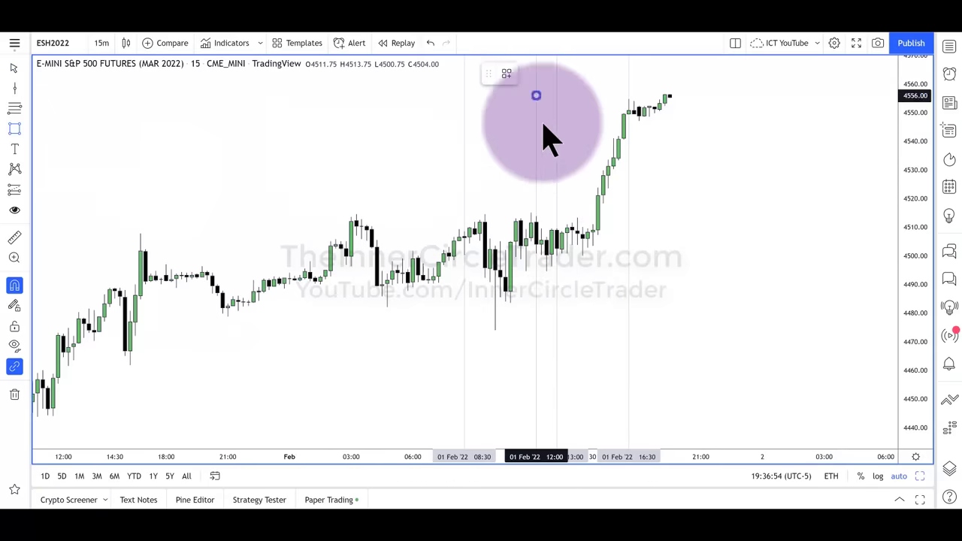
{"action": "left_click", "coordinate": [557, 185]}
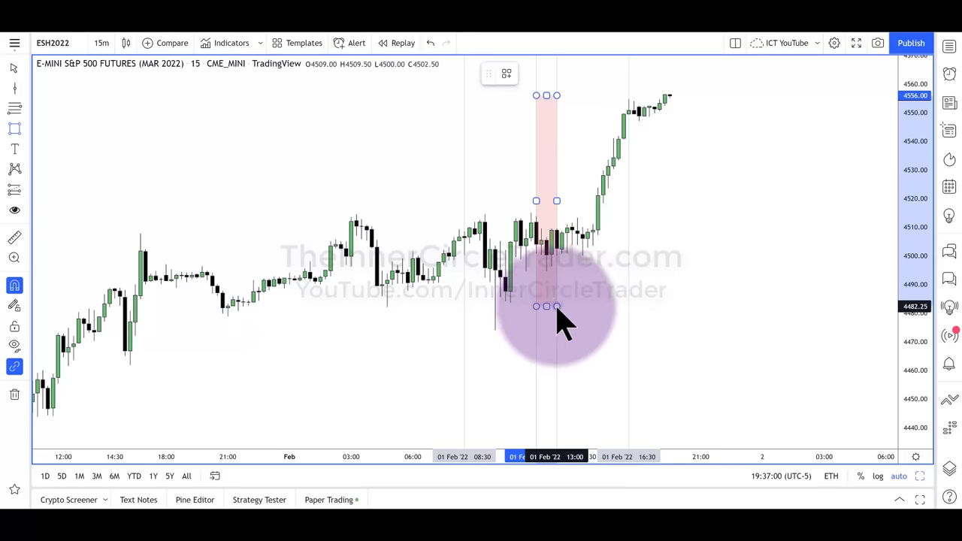
{"action": "left_click", "coordinate": [548, 305]}
Stretch the 12:00–13:00 rectangle to the full height of the visible price range and deselect it.
{"action": "left_click_drag", "start_coordinate": [547, 305], "coordinate": [547, 425]}
{"action": "left_click_drag", "start_coordinate": [552, 469], "coordinate": [549, 498]}
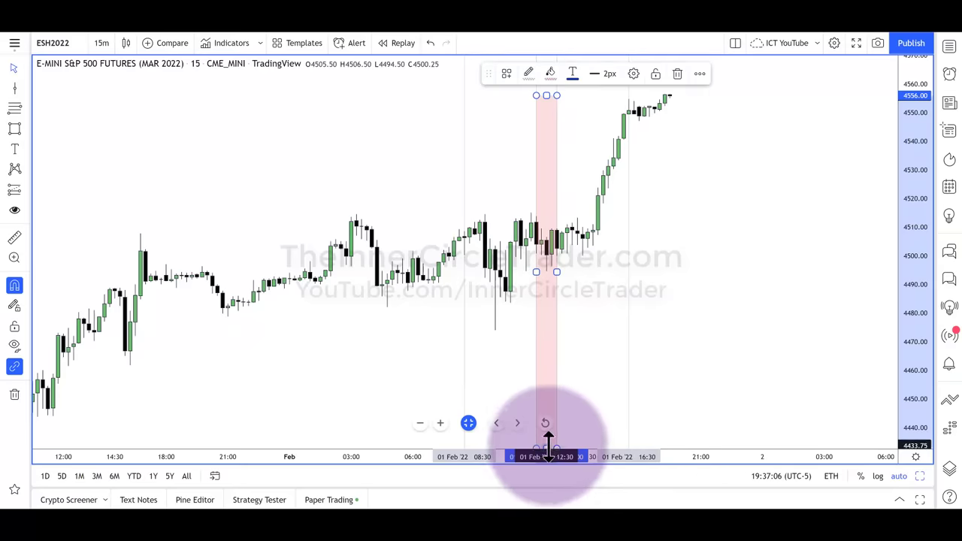
{"action": "mouse_move", "coordinate": [548, 447]}
{"action": "left_mouse_down"}
{"action": "mouse_move", "coordinate": [583, 397]}
{"action": "mouse_move", "coordinate": [584, 156]}
{"action": "mouse_move", "coordinate": [548, 113]}
{"action": "mouse_move", "coordinate": [549, 56]}
{"action": "left_mouse_up"}
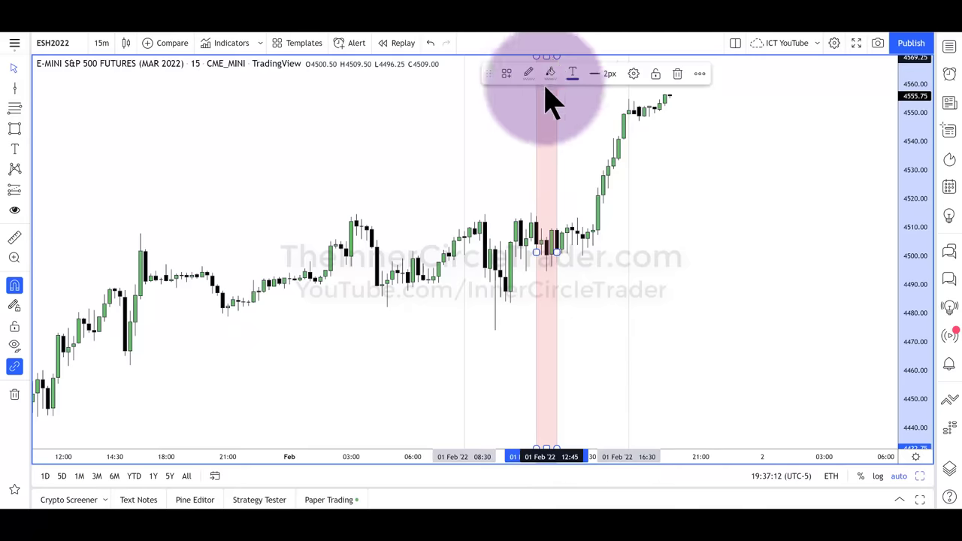
{"action": "left_click", "coordinate": [517, 123]}
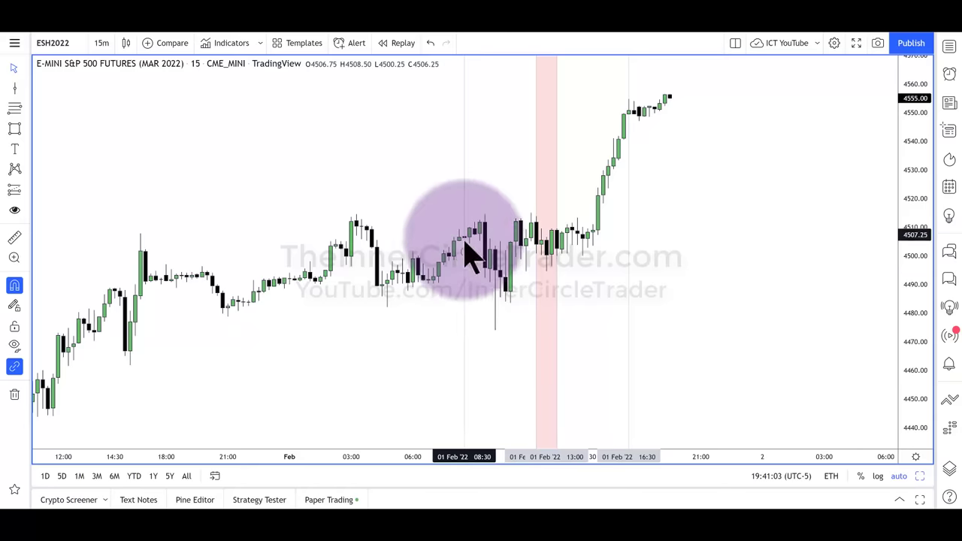
Draw a level trend line at 4514.50 from the 03:15 high to 10:00 on 01 Feb '22.
{"action": "left_click", "coordinate": [29, 90]}
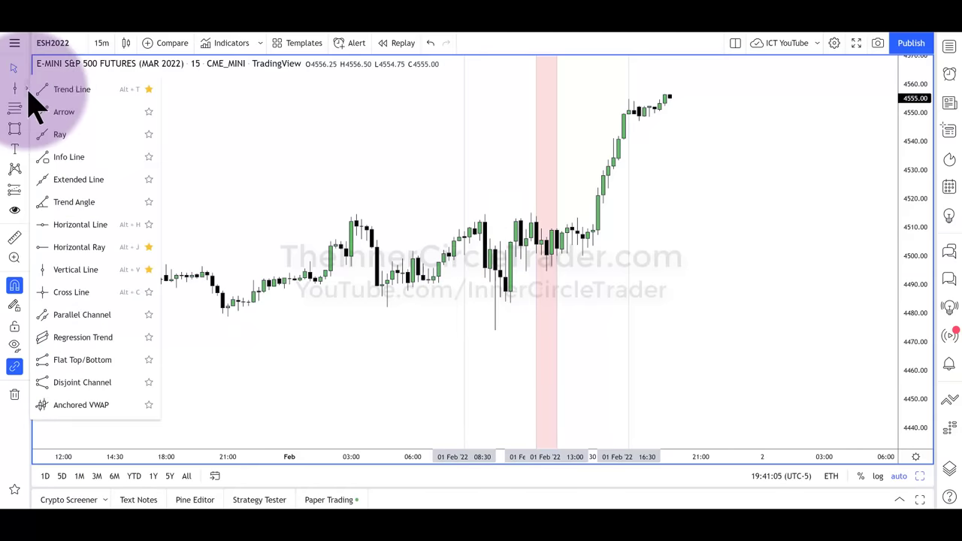
{"action": "left_click", "coordinate": [65, 247]}
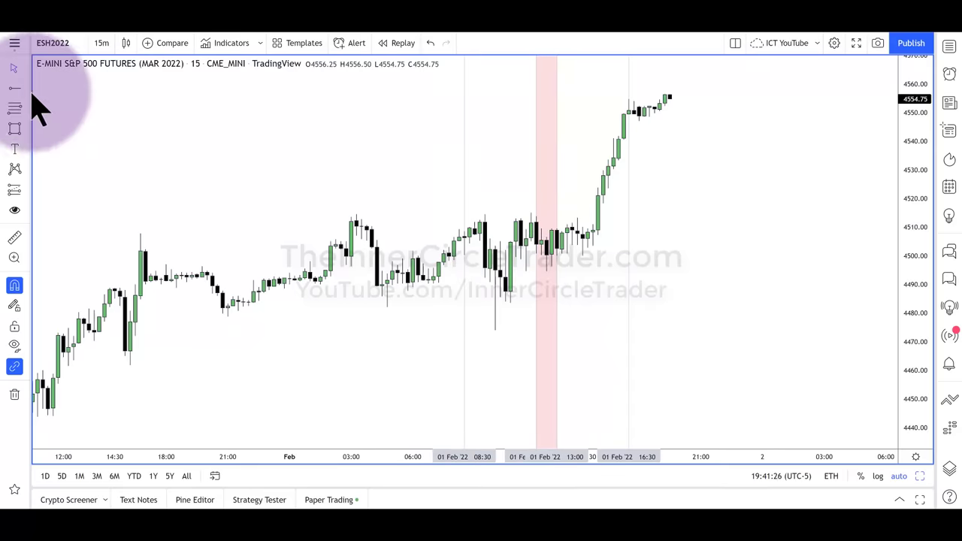
{"action": "left_click", "coordinate": [27, 90]}
{"action": "left_click", "coordinate": [66, 90]}
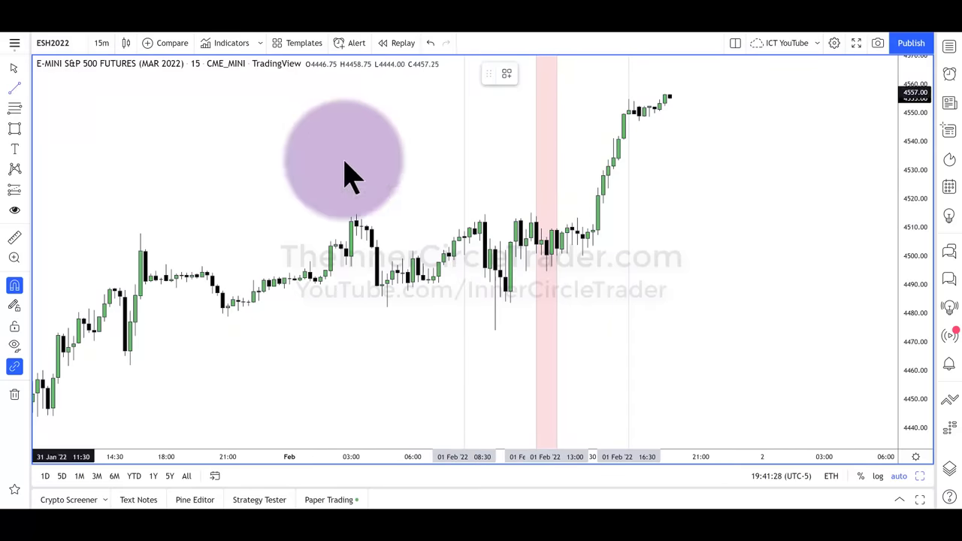
{"action": "left_click", "coordinate": [357, 216]}
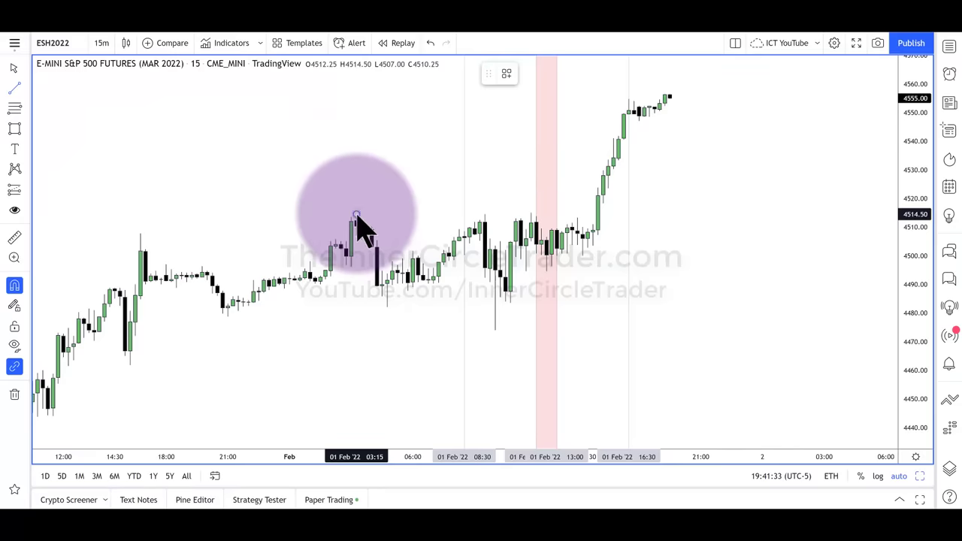
{"action": "left_click", "coordinate": [494, 215]}
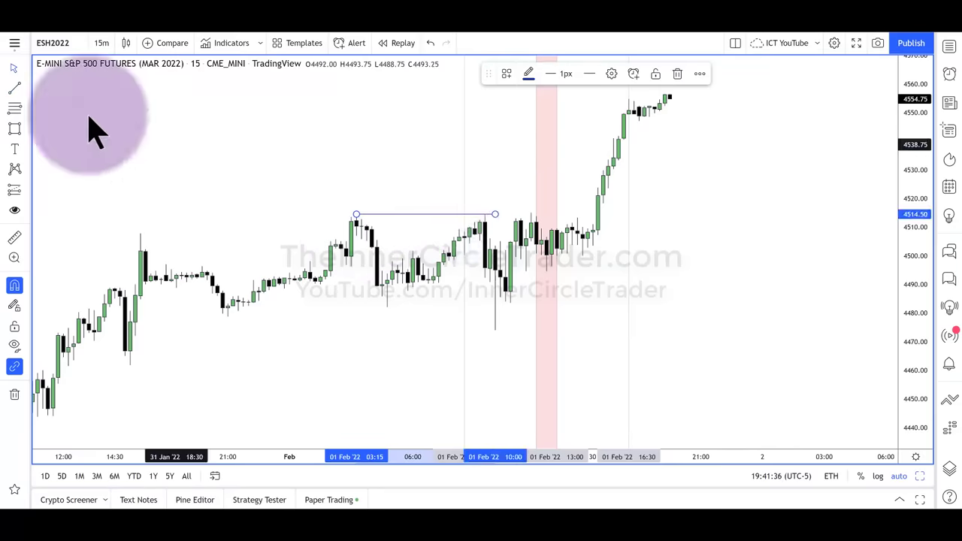
Draw a level trend line at 4482.00 from the 04:45 low to about 10:30 on 01 Feb '22.
{"action": "left_click", "coordinate": [15, 89]}
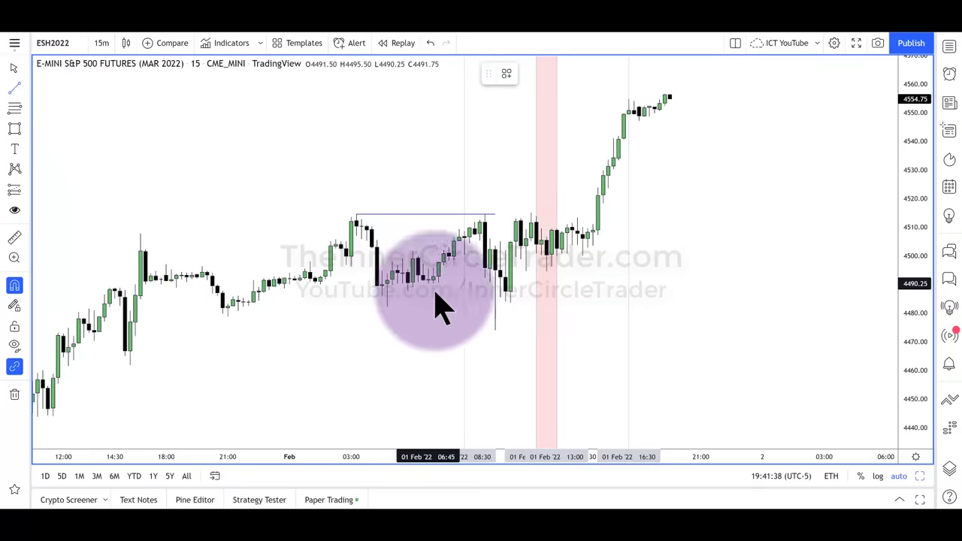
{"action": "left_click", "coordinate": [387, 308]}
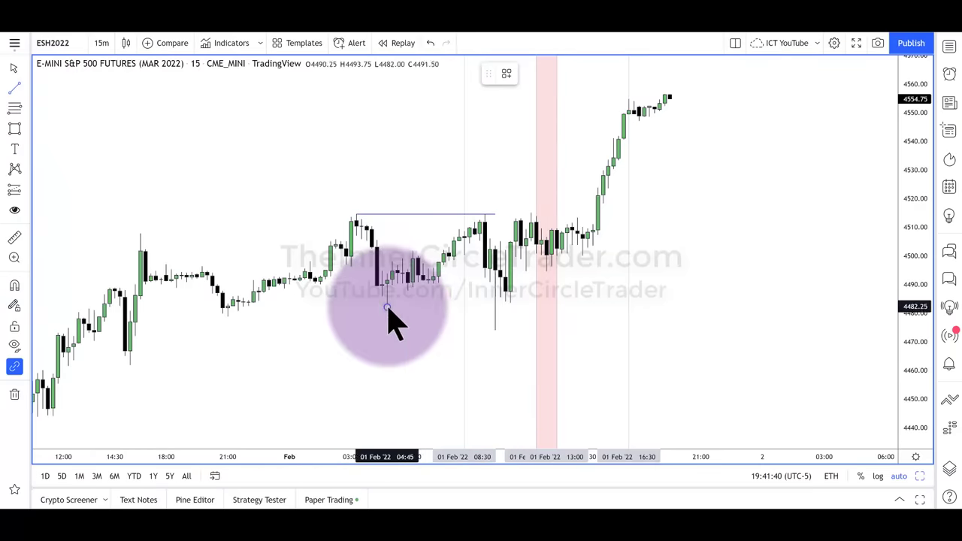
{"action": "left_click", "coordinate": [505, 307]}
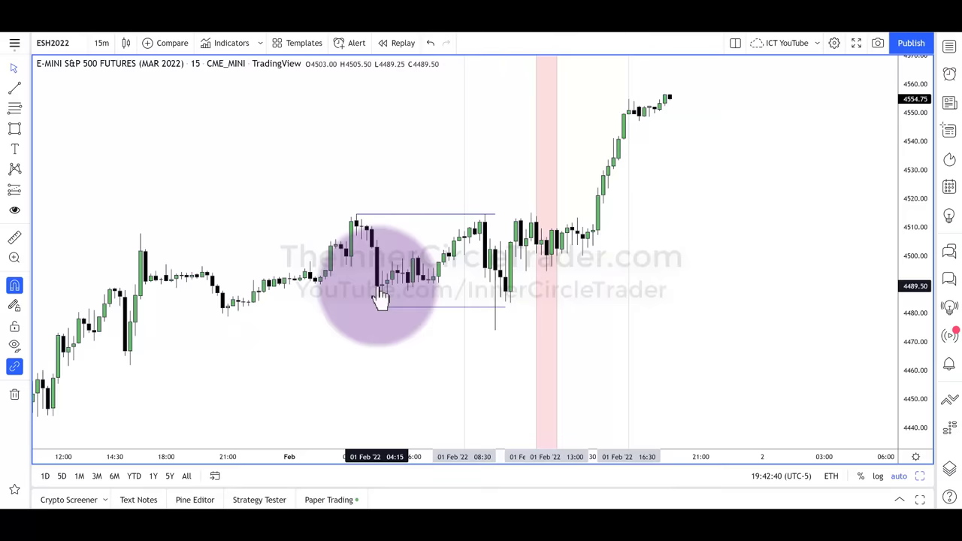
Switch the chart to the 5-minute interval and show the 01 Feb '22 session from about 03:00.
{"action": "left_click", "coordinate": [102, 46]}
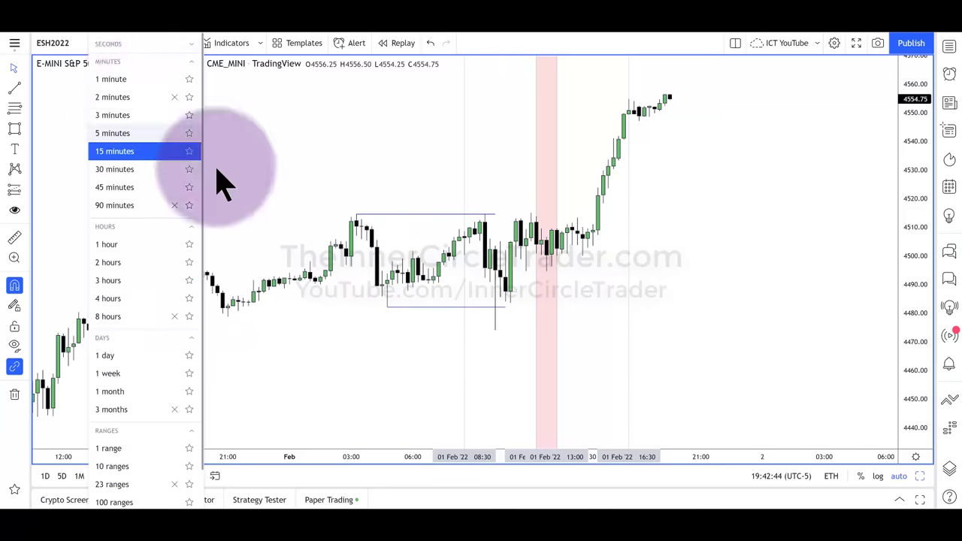
{"action": "left_click", "coordinate": [112, 134]}
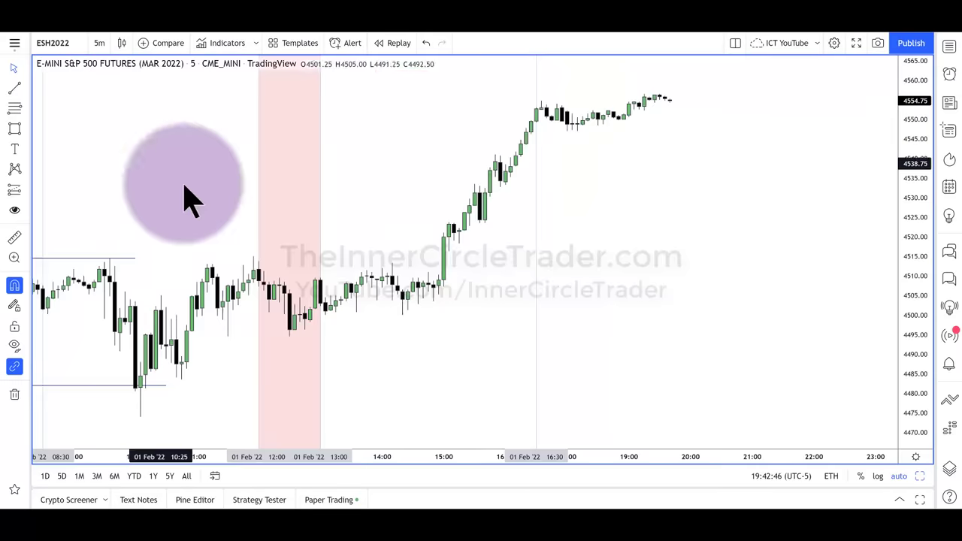
{"action": "left_click_drag", "start_coordinate": [189, 180], "coordinate": [483, 208]}
{"action": "scroll", "coordinate": [492, 197], "scroll_direction": "left", "scroll_amount": 2}
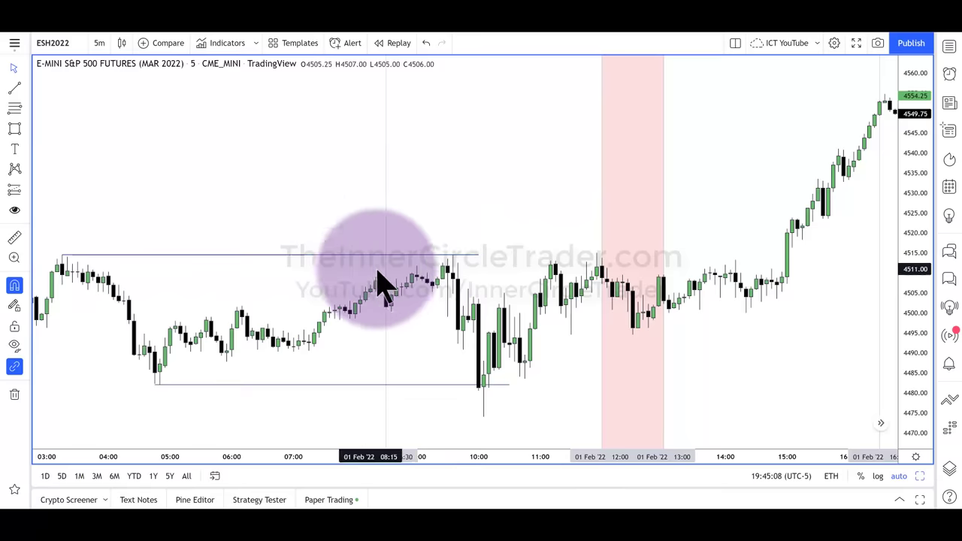
Examine the morning price action between the two level trend lines, including the 04:45 low and the 08:30 bar.
{"action": "left_click", "coordinate": [451, 259]}
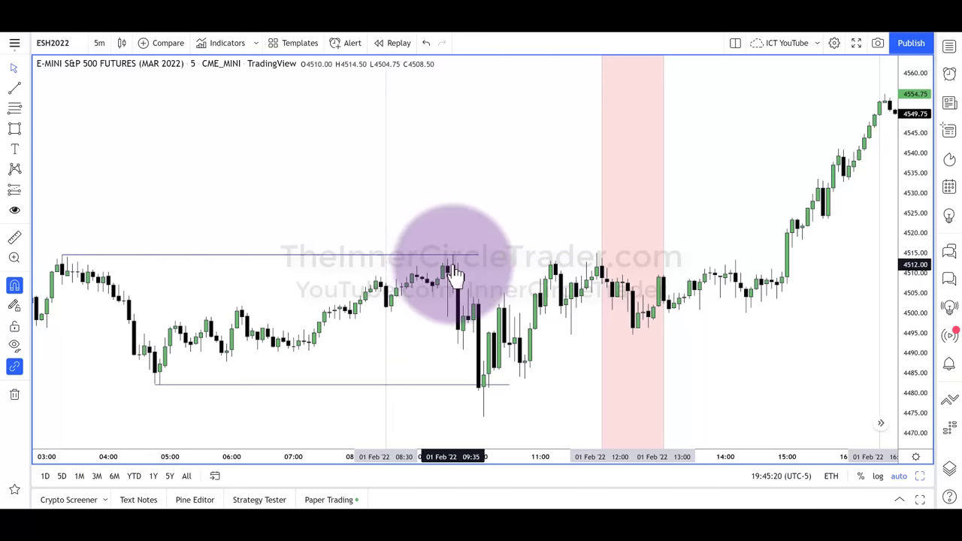
{"action": "left_click", "coordinate": [464, 353]}
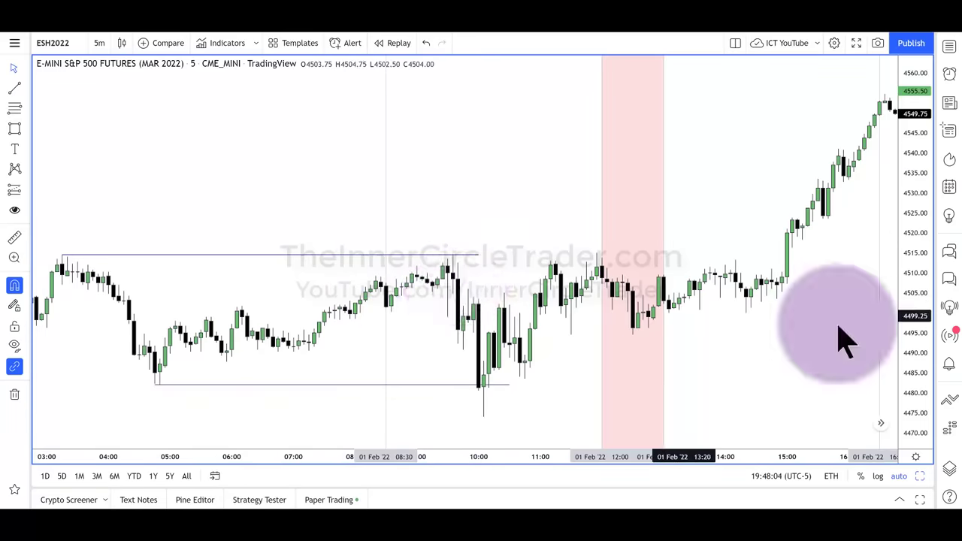
{"action": "left_click_drag", "start_coordinate": [914, 315], "coordinate": [915, 214]}
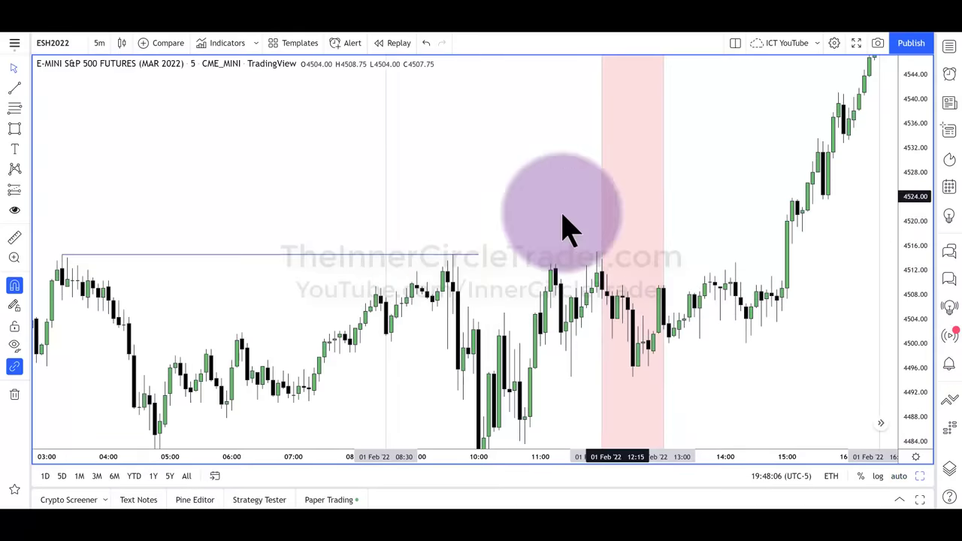
{"action": "left_click_drag", "start_coordinate": [567, 225], "coordinate": [718, 112]}
{"action": "left_click_drag", "start_coordinate": [918, 297], "coordinate": [912, 330]}
{"action": "left_click_drag", "start_coordinate": [848, 337], "coordinate": [854, 291]}
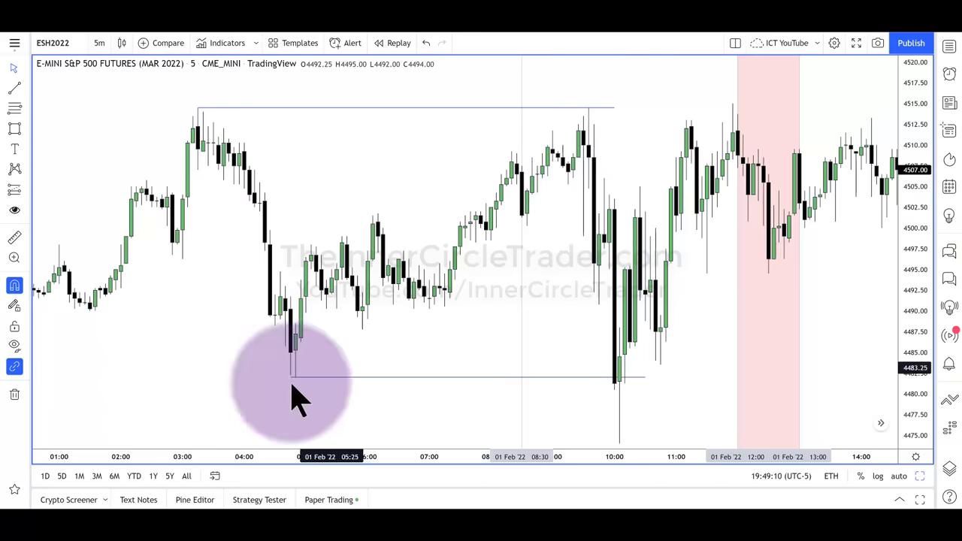
{"action": "left_click", "coordinate": [324, 381]}
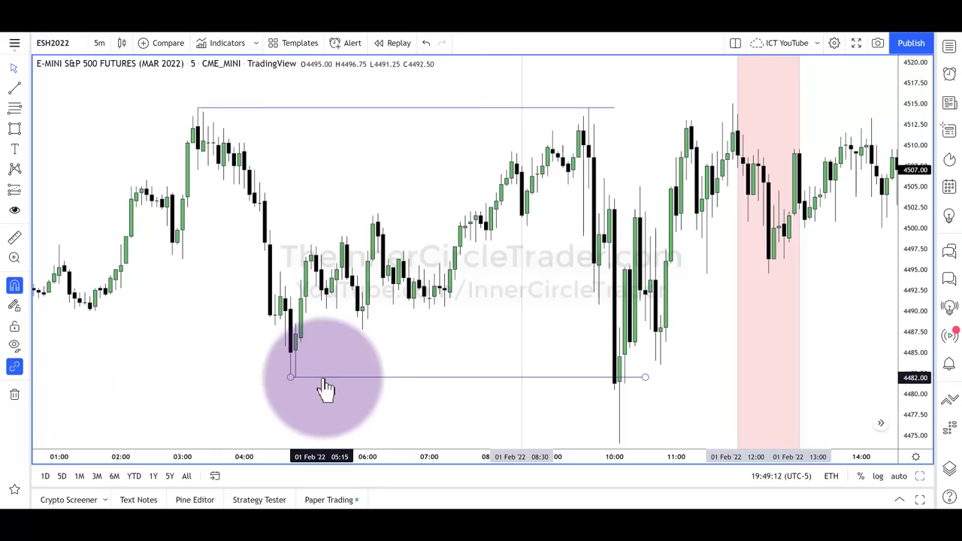
{"action": "left_click", "coordinate": [522, 236]}
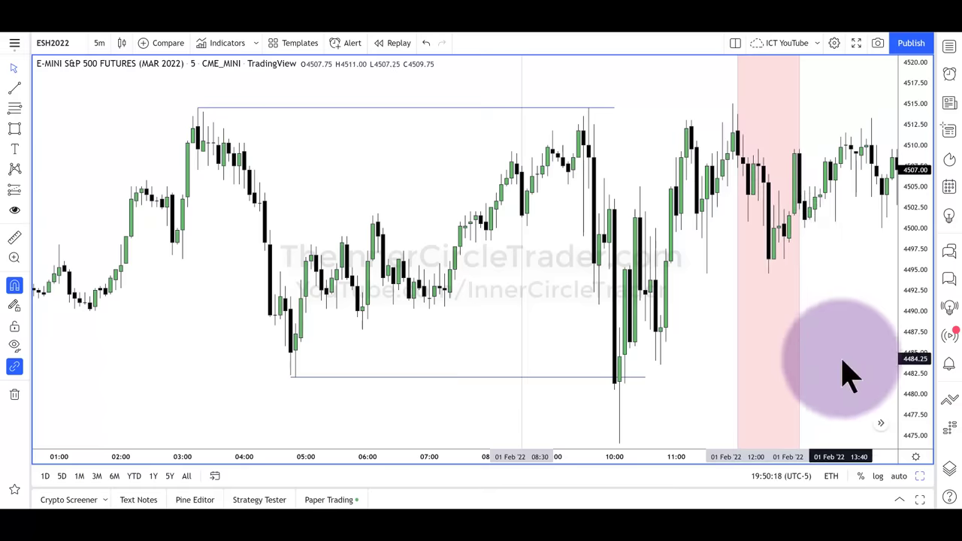
Examine the price action from the 03:15 high through the lunch hour and the afternoon rally to 16:30.
{"action": "left_click_drag", "start_coordinate": [843, 362], "coordinate": [777, 359]}
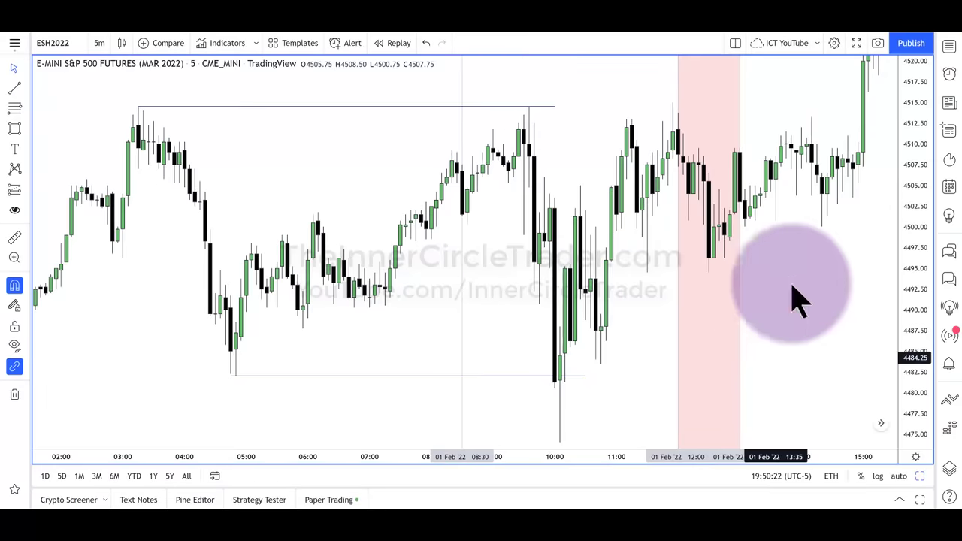
{"action": "mouse_move", "coordinate": [811, 322]}
{"action": "left_mouse_down"}
{"action": "mouse_move", "coordinate": [760, 313]}
{"action": "mouse_move", "coordinate": [744, 293]}
{"action": "left_mouse_up"}
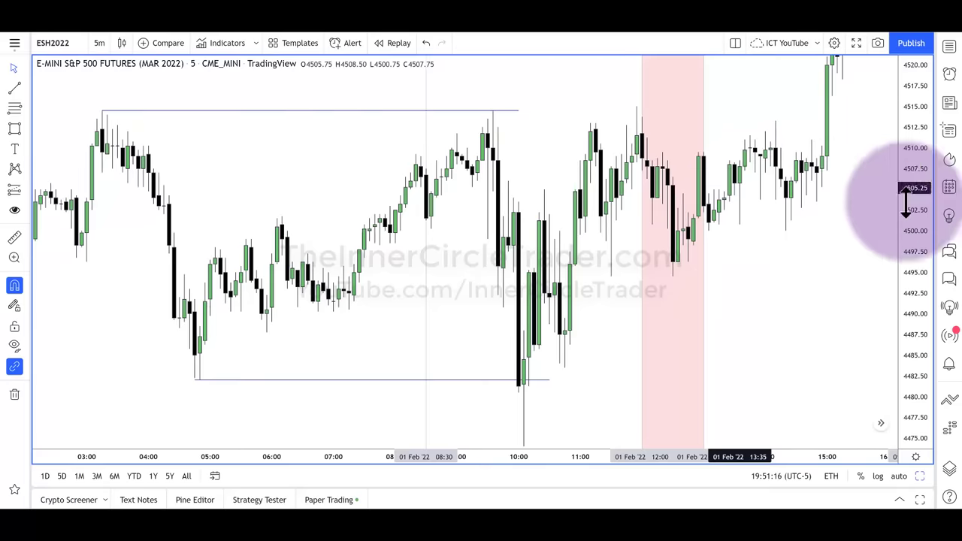
{"action": "left_click_drag", "start_coordinate": [916, 203], "coordinate": [909, 260]}
{"action": "left_click_drag", "start_coordinate": [869, 188], "coordinate": [846, 247]}
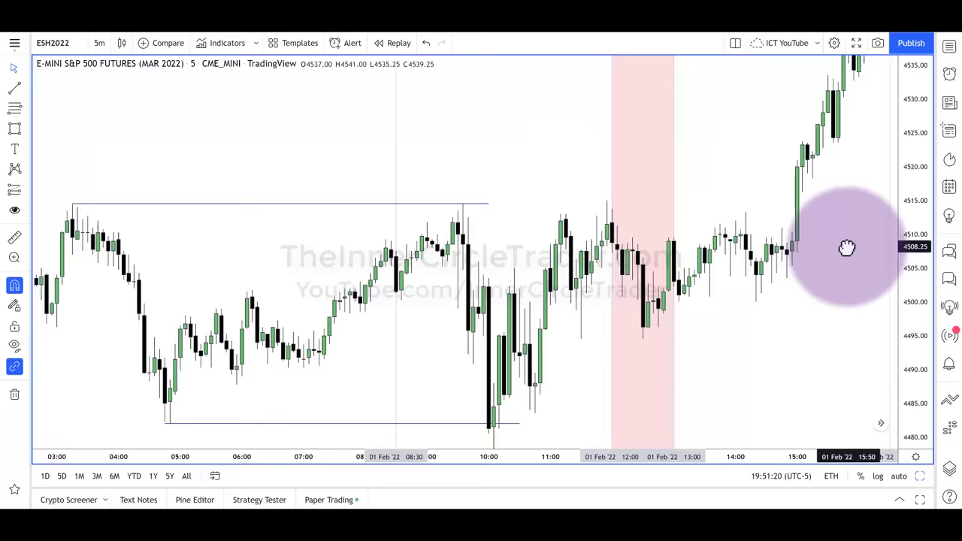
{"action": "left_click_drag", "start_coordinate": [915, 262], "coordinate": [908, 279]}
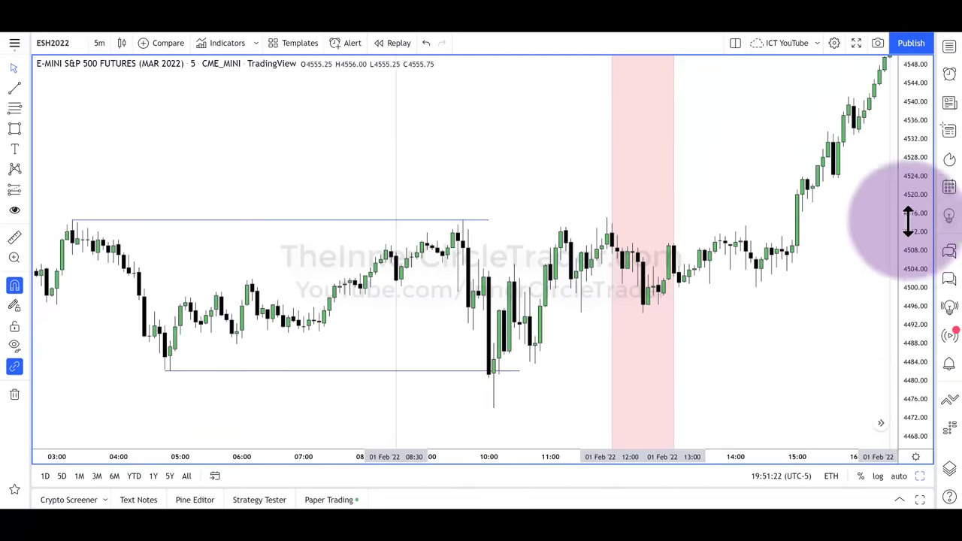
{"action": "left_click_drag", "start_coordinate": [915, 196], "coordinate": [911, 244]}
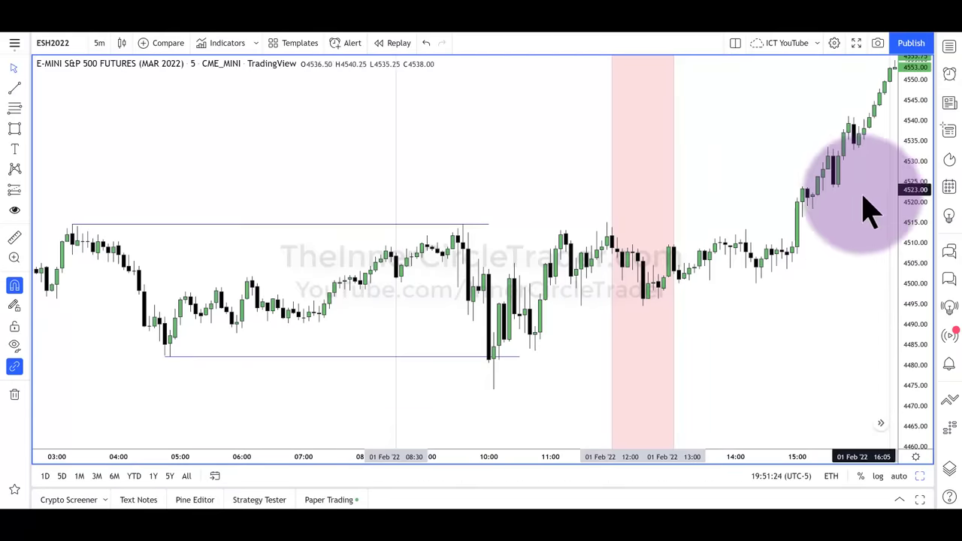
{"action": "left_click_drag", "start_coordinate": [867, 206], "coordinate": [794, 236]}
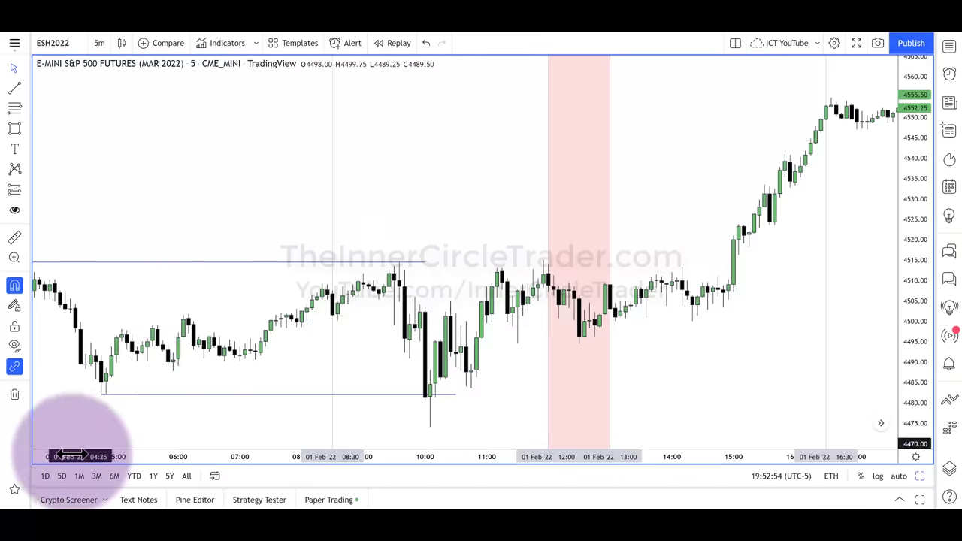
{"action": "left_click_drag", "start_coordinate": [79, 456], "coordinate": [132, 267]}
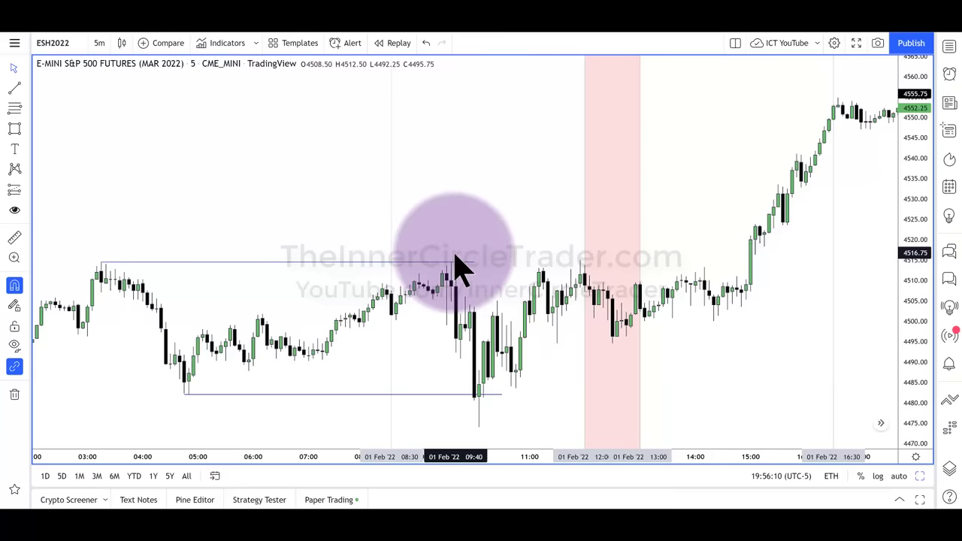
Check the chart's time zone selection in the time zone list and leave it on (UTC-5) New York.
{"action": "mouse_move", "coordinate": [472, 418]}
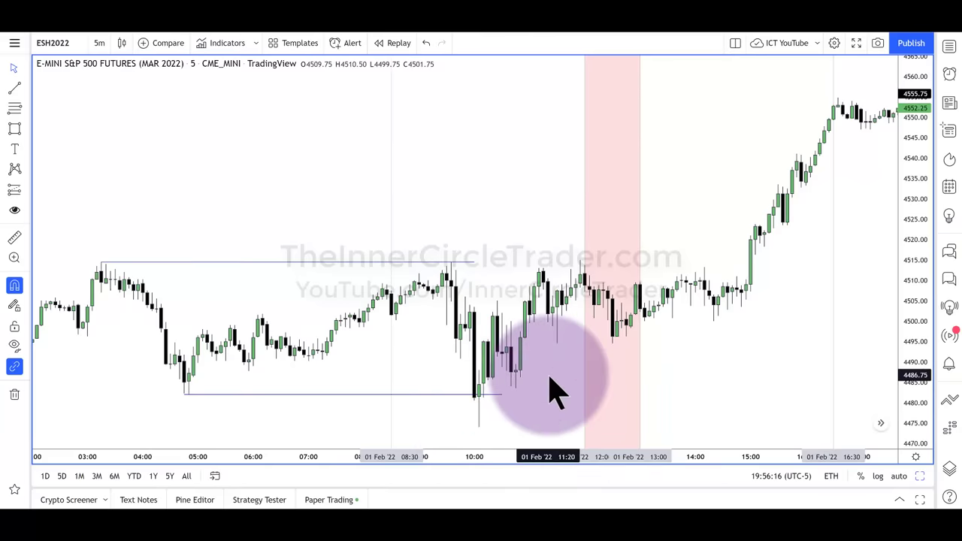
{"action": "mouse_move", "coordinate": [533, 402]}
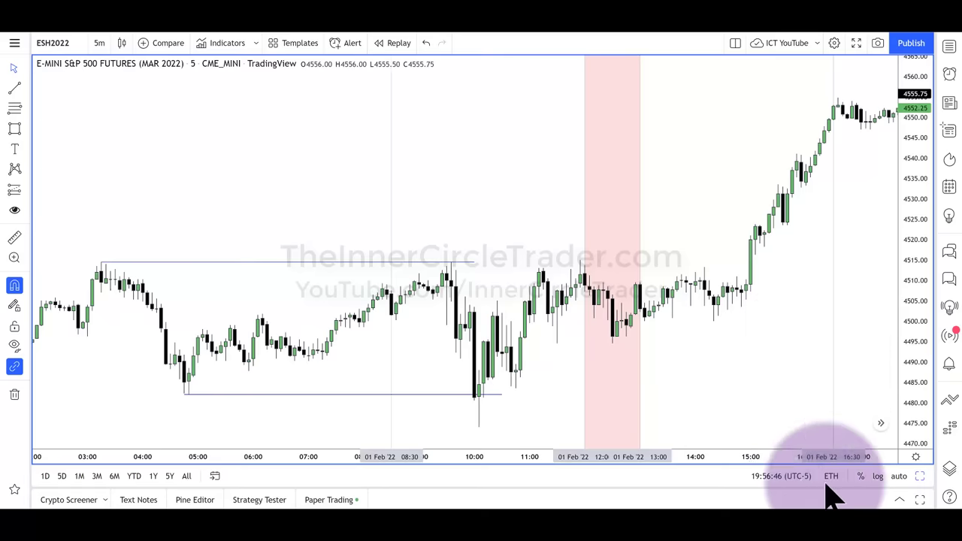
{"action": "left_click", "coordinate": [803, 483]}
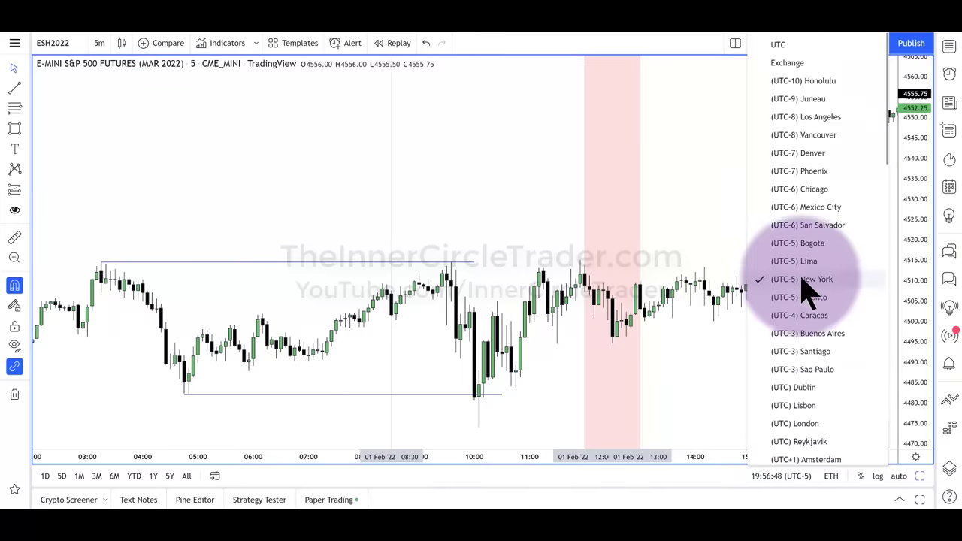
{"action": "left_click", "coordinate": [708, 242]}
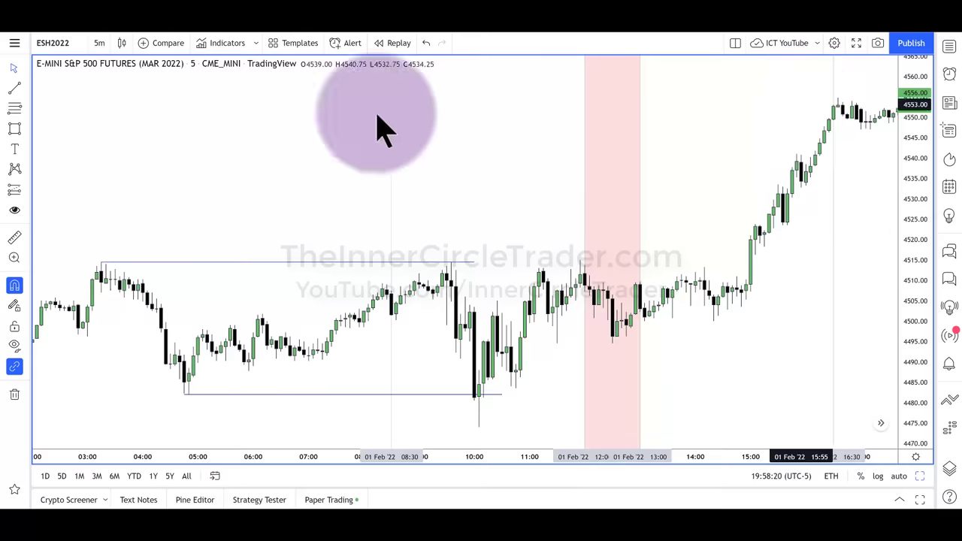
Draw a short level trend line at 4518.25 from 15:15 to 15:35 on 01 Feb '22 and clone it.
{"action": "left_click", "coordinate": [14, 89]}
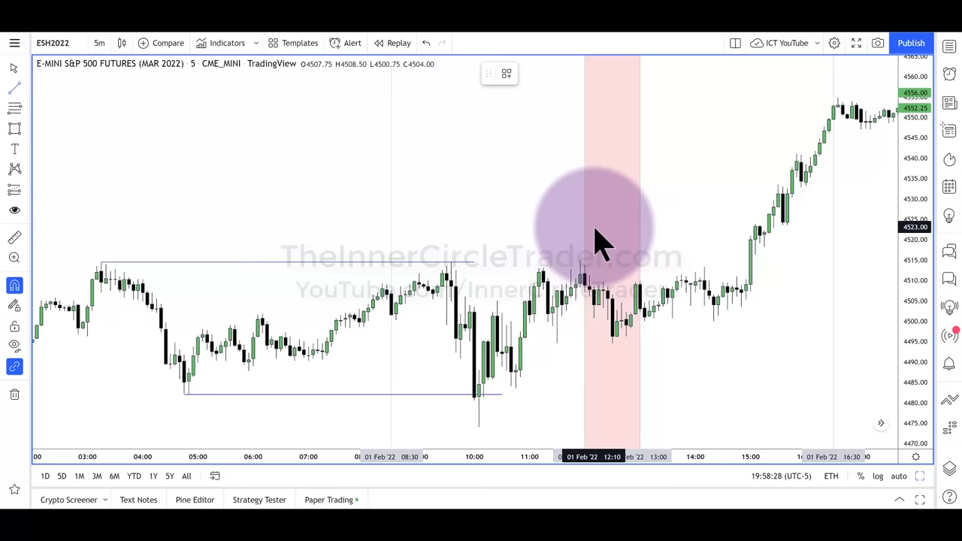
{"action": "left_click", "coordinate": [764, 246]}
{"action": "left_click", "coordinate": [785, 263]}
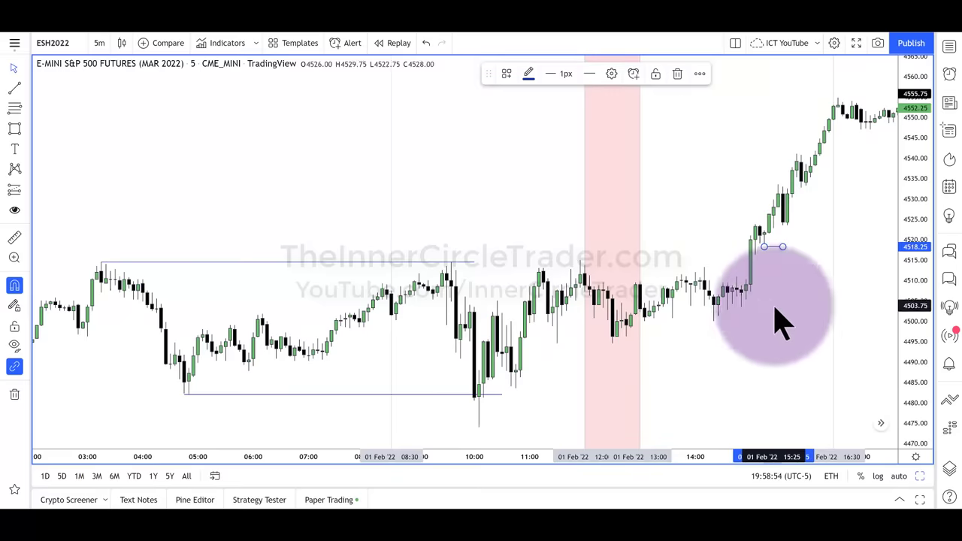
{"action": "left_click", "coordinate": [700, 74]}
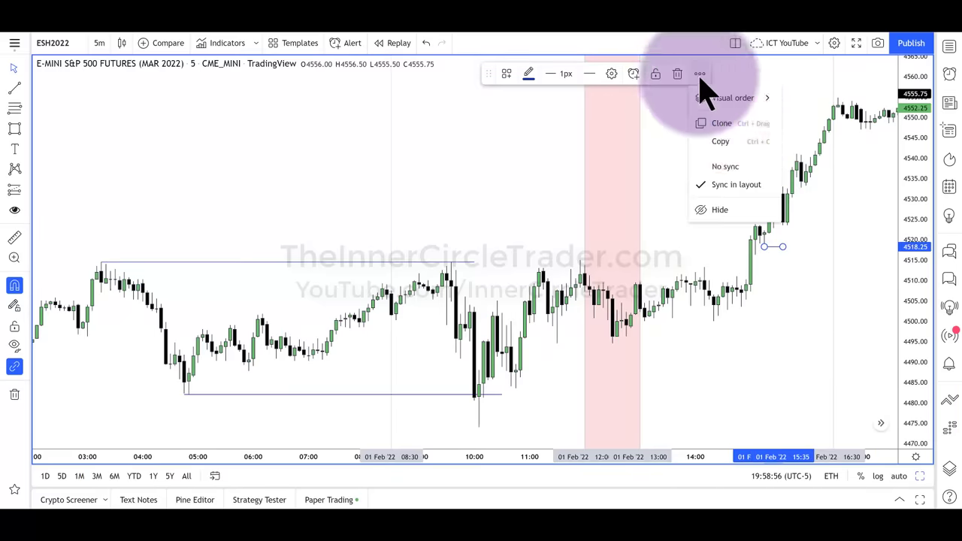
{"action": "left_click", "coordinate": [718, 122]}
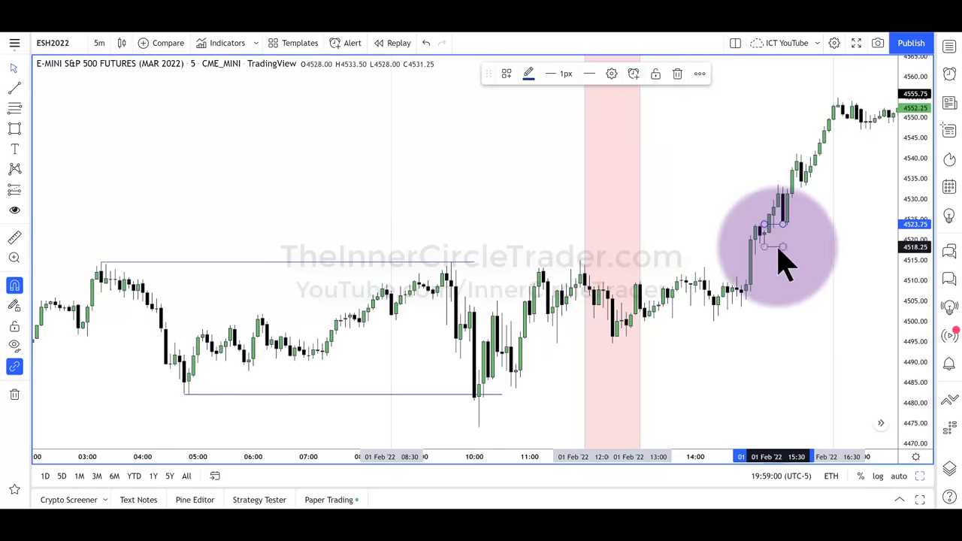
Set both price coordinates of the cloned trend line to 4522.75 and deselect it.
{"action": "left_click", "coordinate": [613, 75]}
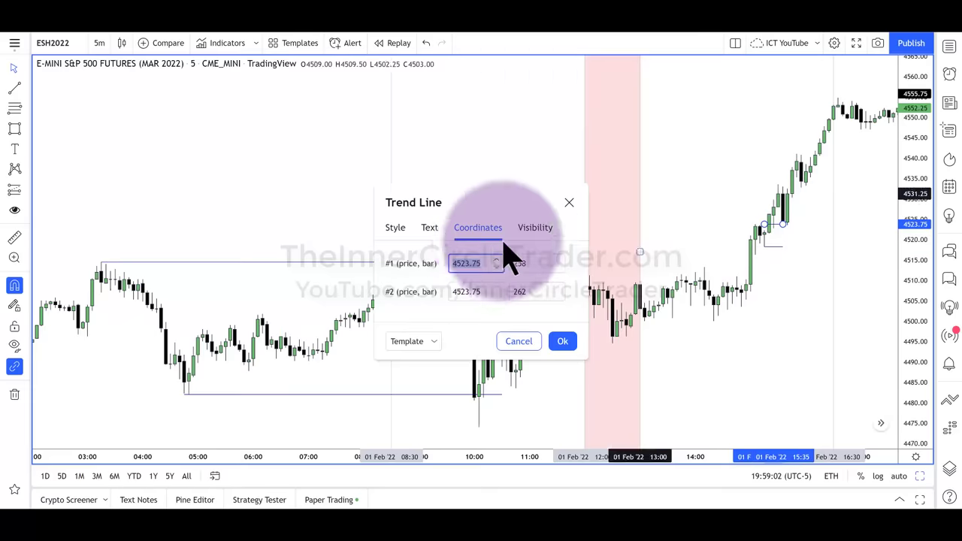
{"action": "left_click", "coordinate": [470, 263]}
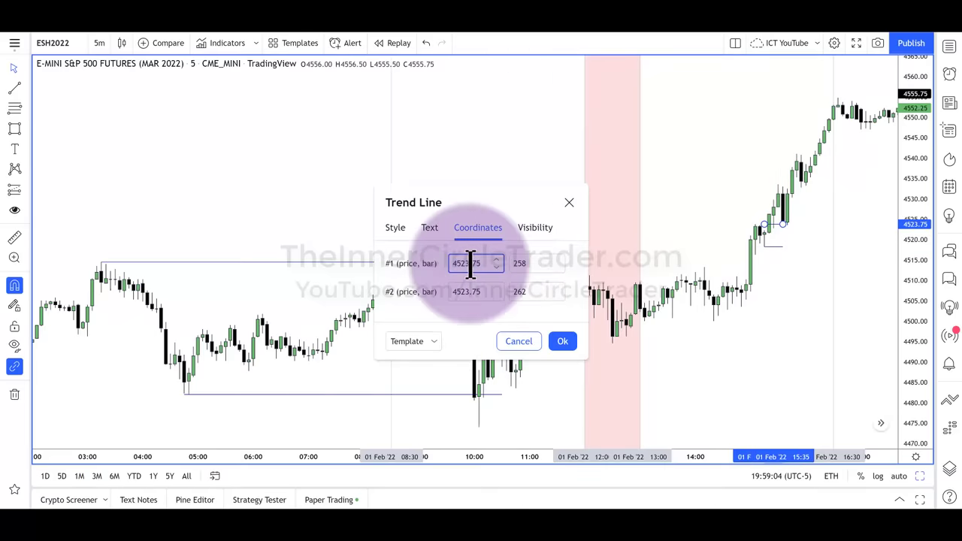
{"action": "key", "text": "BackSpace"}
{"action": "type", "text": "2"}
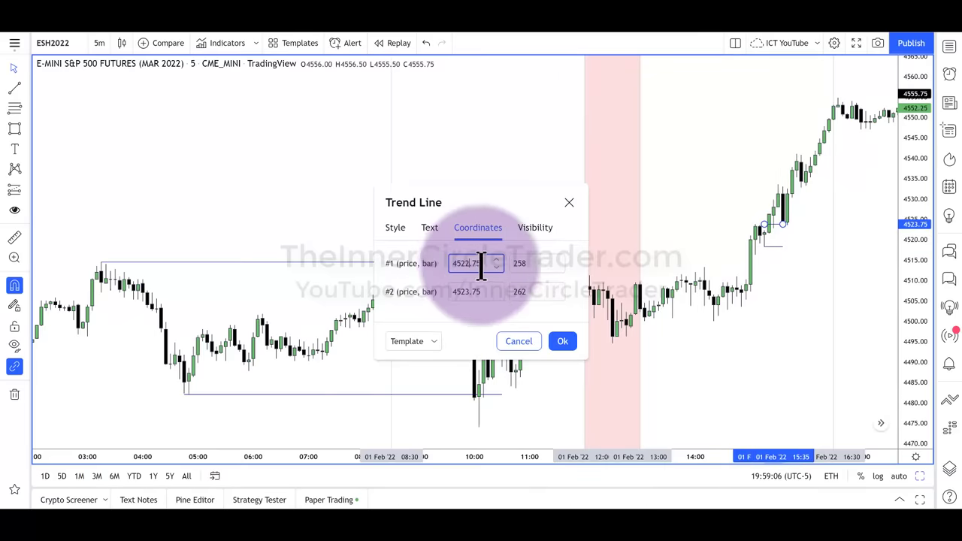
{"action": "left_click", "coordinate": [469, 292]}
{"action": "key", "text": "BackSpace"}
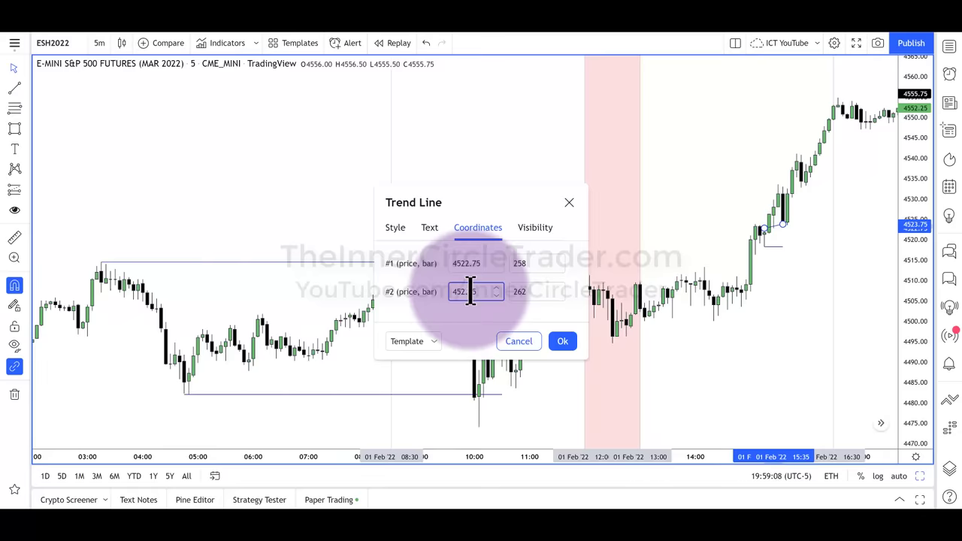
{"action": "type", "text": "2"}
{"action": "left_click", "coordinate": [562, 341]}
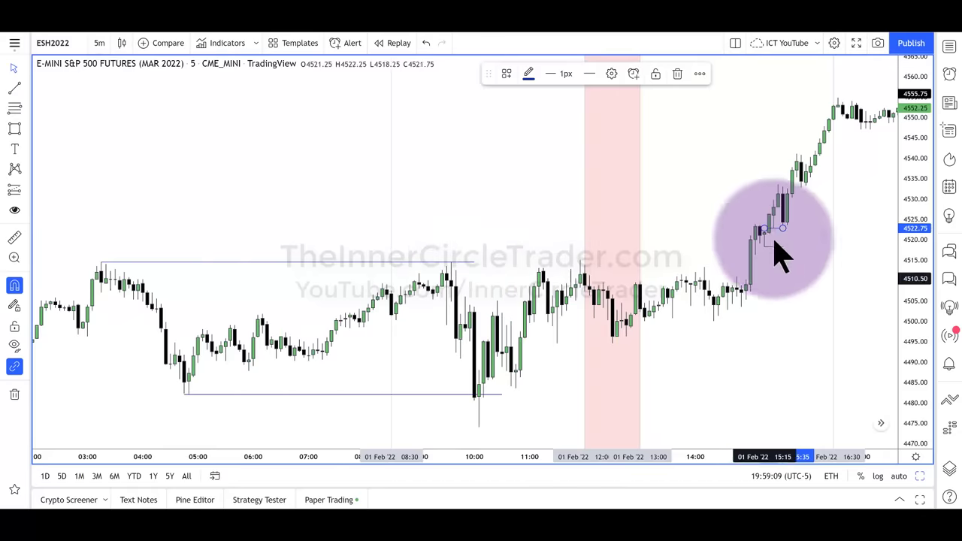
{"action": "left_click", "coordinate": [775, 278]}
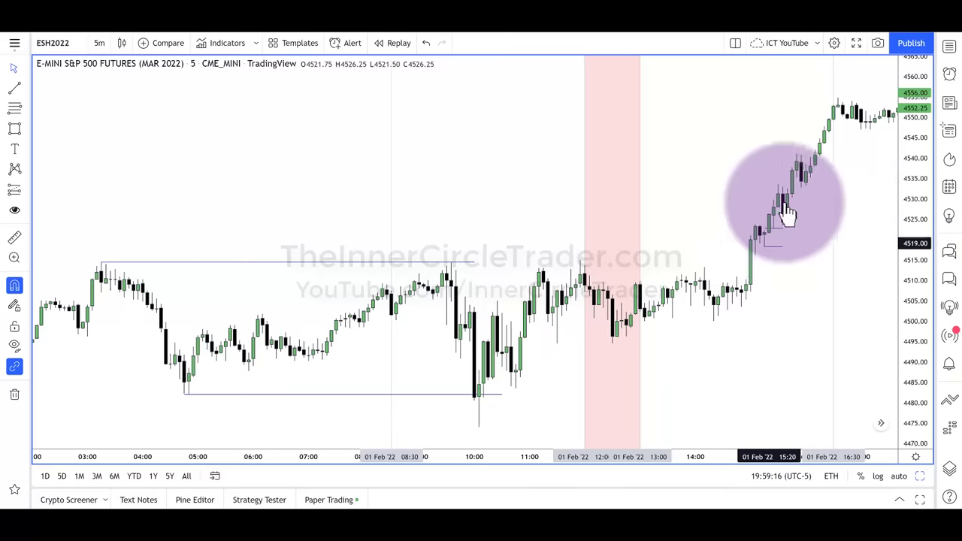
Delete the short trend line at 4518.25 and select the one at 4522.75.
{"action": "left_click", "coordinate": [779, 248]}
{"action": "key", "text": "Delete"}
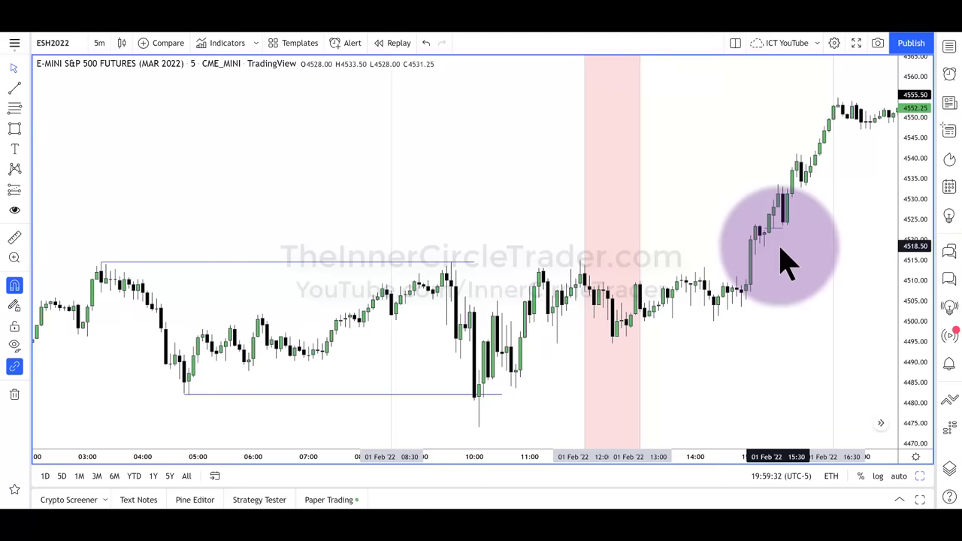
{"action": "left_click", "coordinate": [779, 241]}
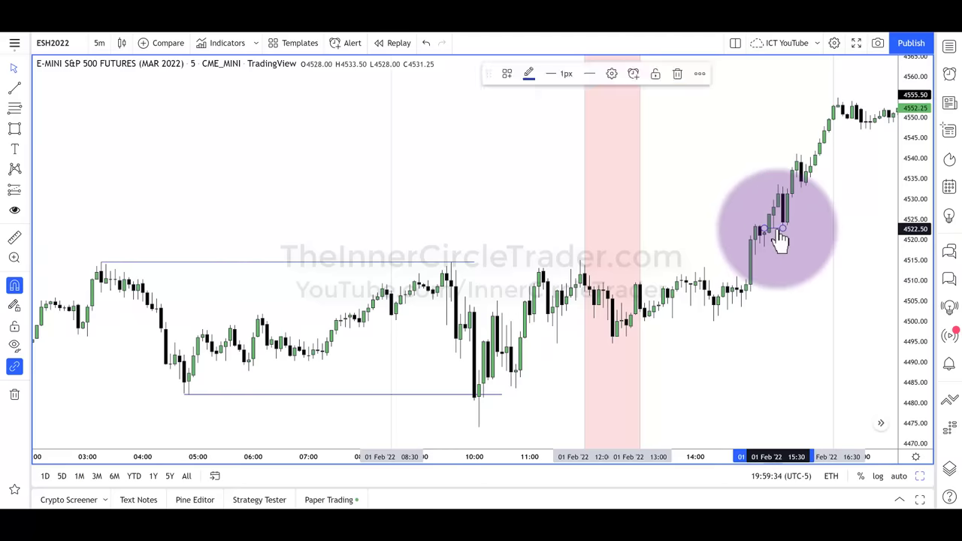
Delete the selected short trend line at 4522.75.
{"action": "key", "text": "Escape"}
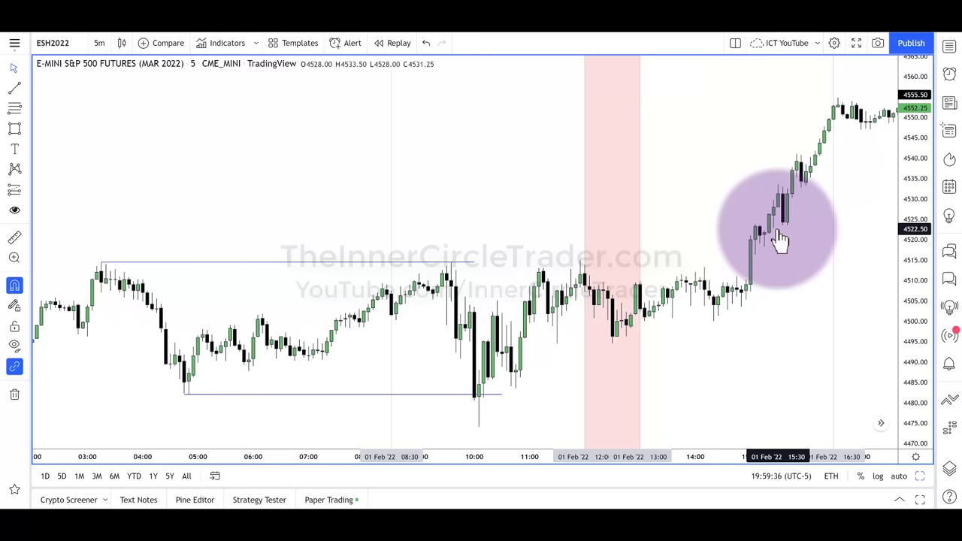
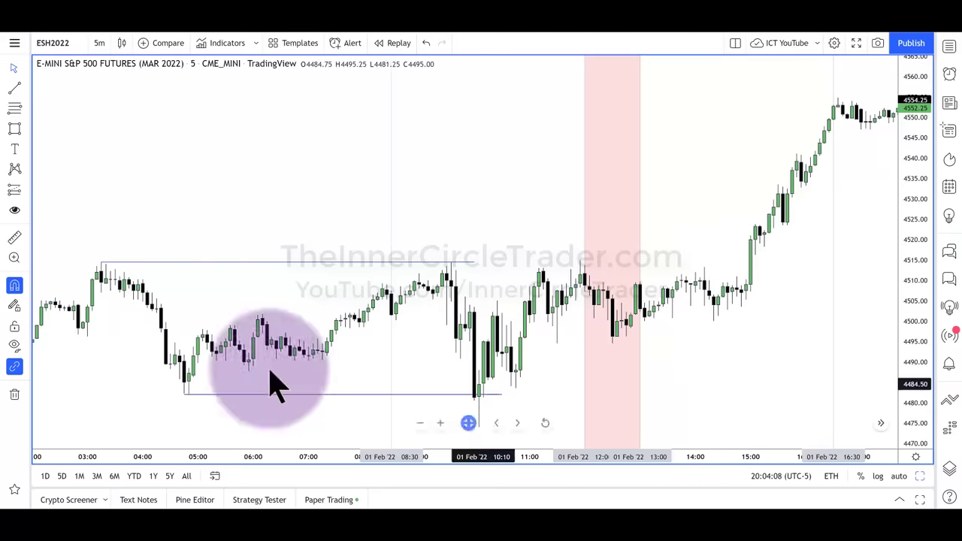
{"action": "left_click", "coordinate": [186, 396]}
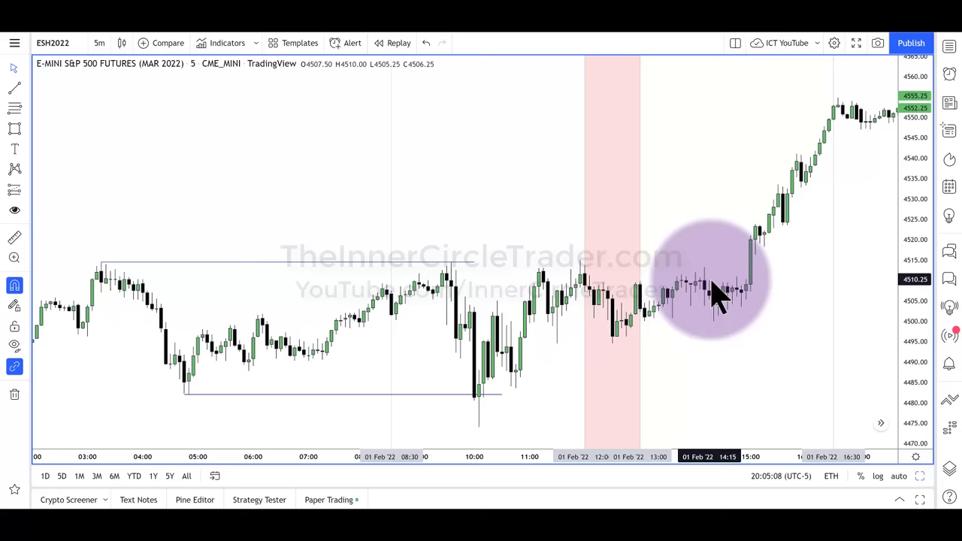
Switch the chart to the NQH2022 symbol and set its interval to 1 minute.
{"action": "left_click", "coordinate": [60, 46]}
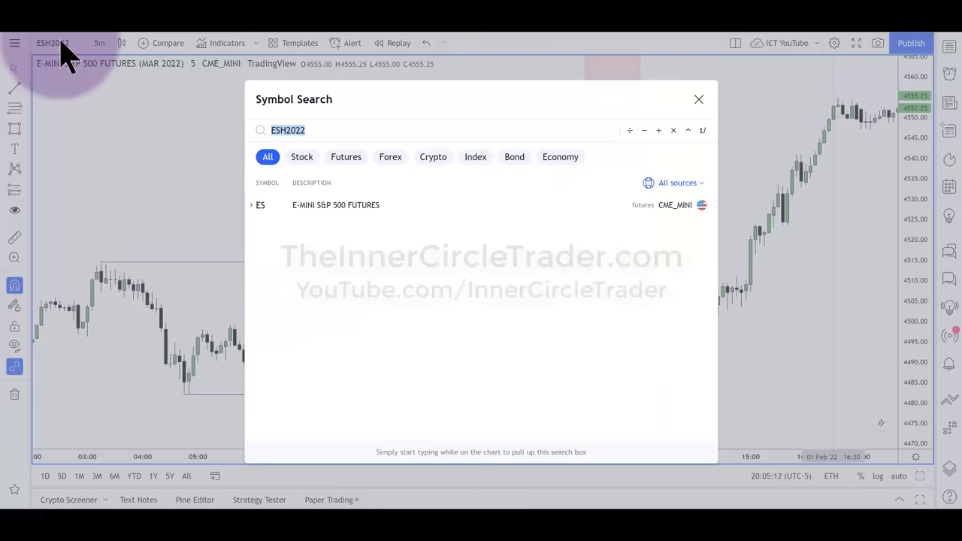
{"action": "type", "text": "NQH"}
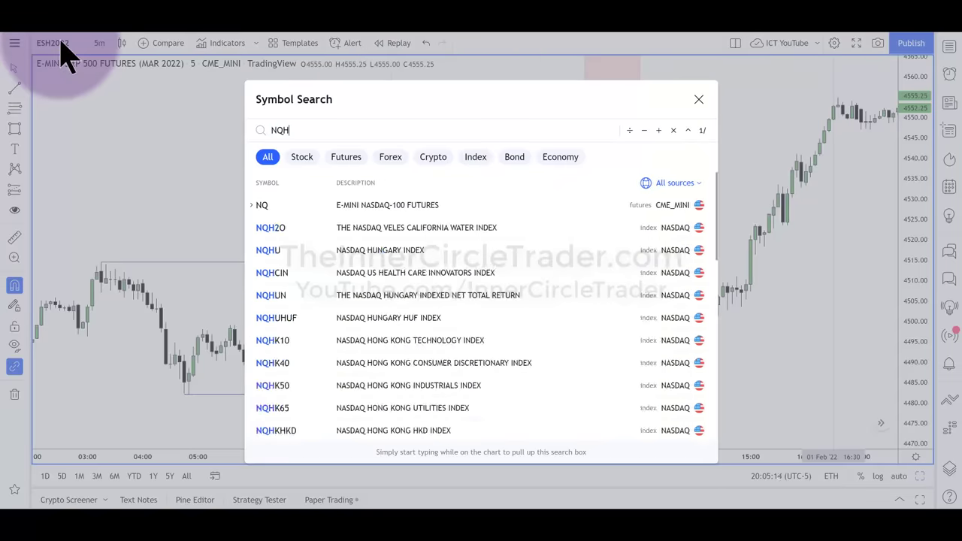
{"action": "type", "text": "2022"}
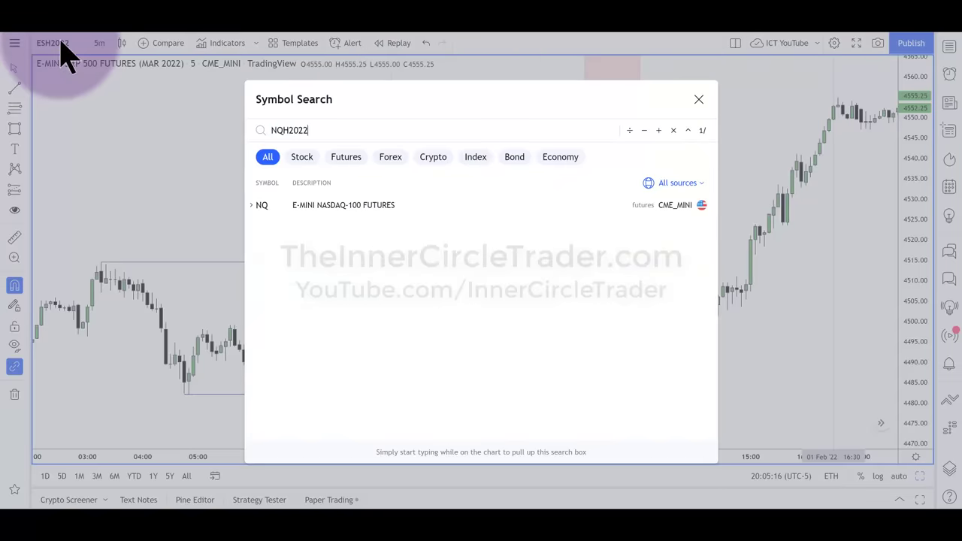
{"action": "key", "text": "Return"}
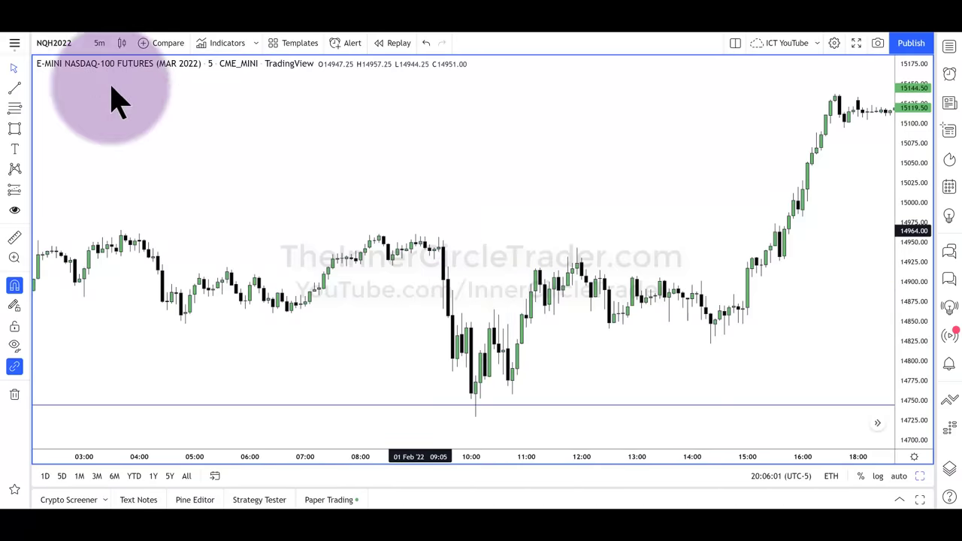
{"action": "left_click", "coordinate": [99, 43]}
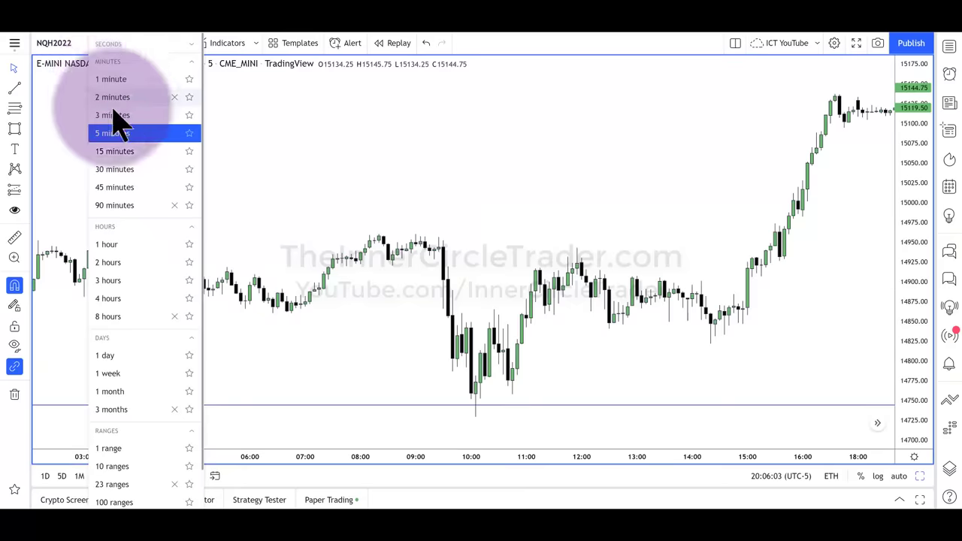
{"action": "left_click", "coordinate": [111, 80]}
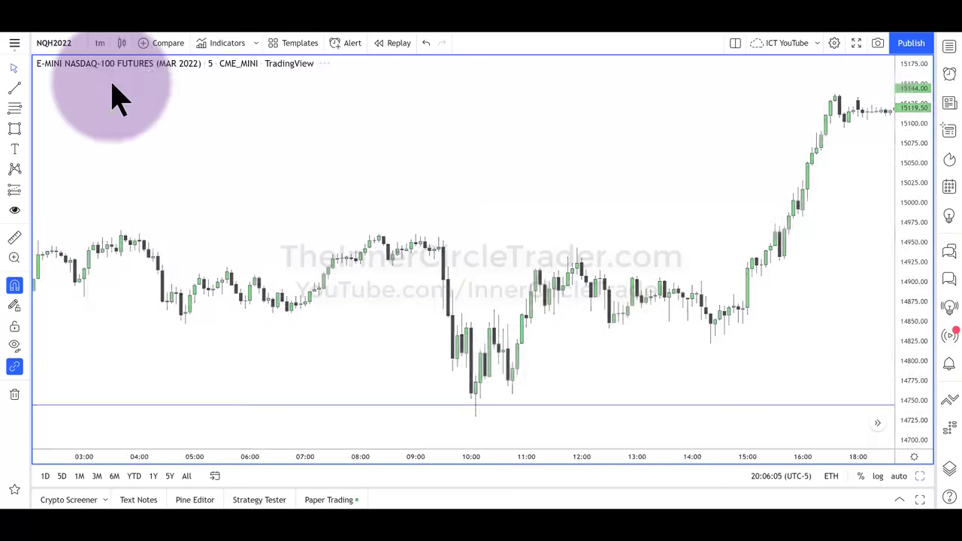
Draw a level trend line from the 13:35 low on 01 Feb '22 to about 14:24.
{"action": "left_click_drag", "start_coordinate": [481, 285], "coordinate": [583, 281]}
{"action": "left_click_drag", "start_coordinate": [248, 294], "coordinate": [516, 285]}
{"action": "left_click_drag", "start_coordinate": [301, 267], "coordinate": [655, 275]}
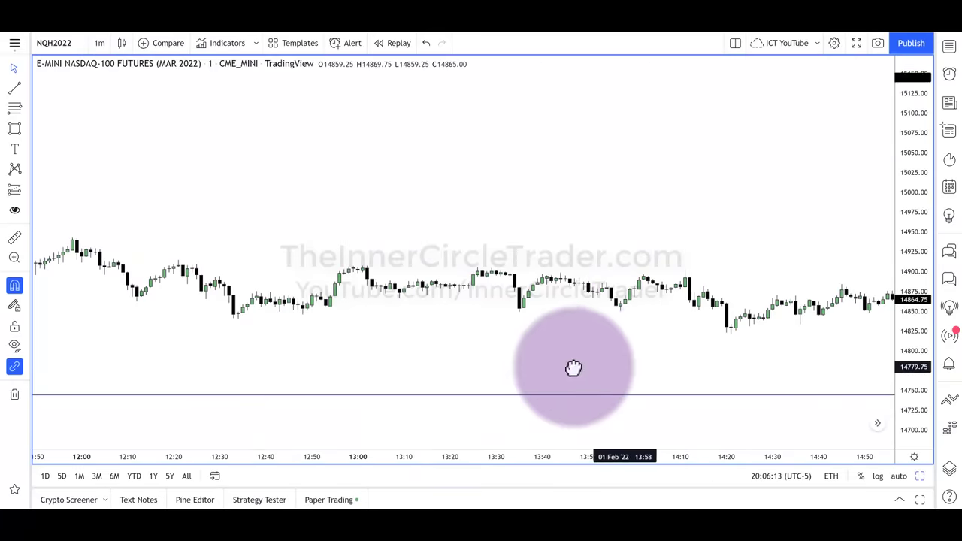
{"action": "left_click_drag", "start_coordinate": [571, 367], "coordinate": [358, 381]}
{"action": "left_click_drag", "start_coordinate": [616, 386], "coordinate": [414, 376]}
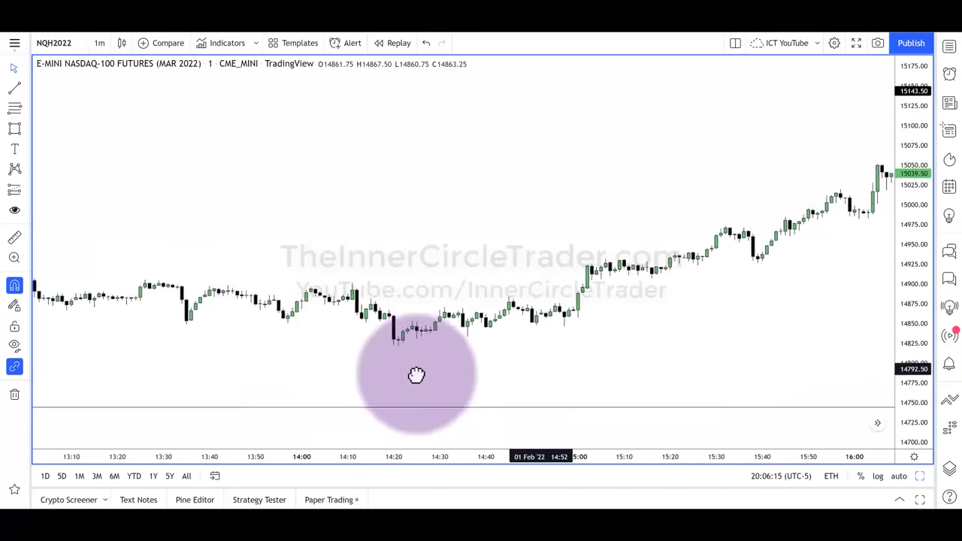
{"action": "left_click_drag", "start_coordinate": [247, 385], "coordinate": [245, 383]}
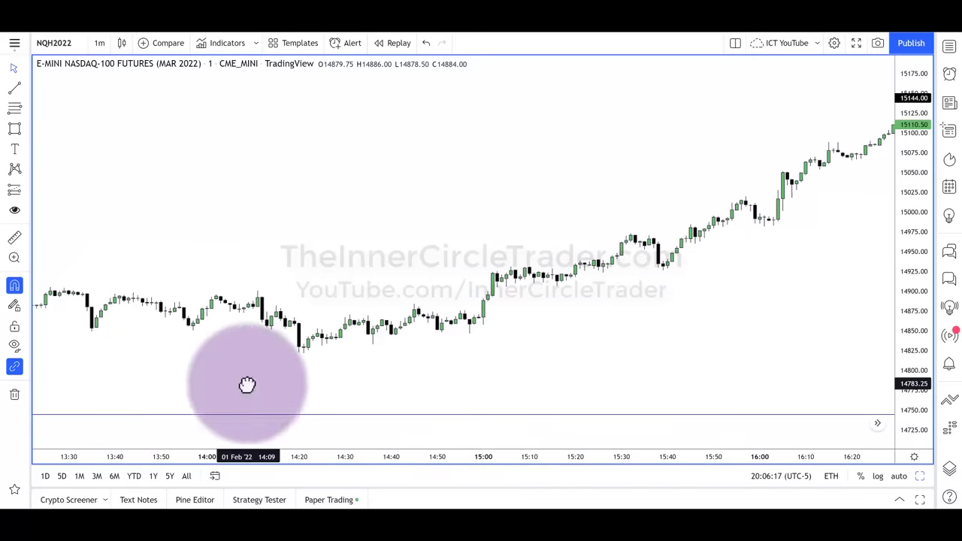
{"action": "left_click", "coordinate": [101, 343]}
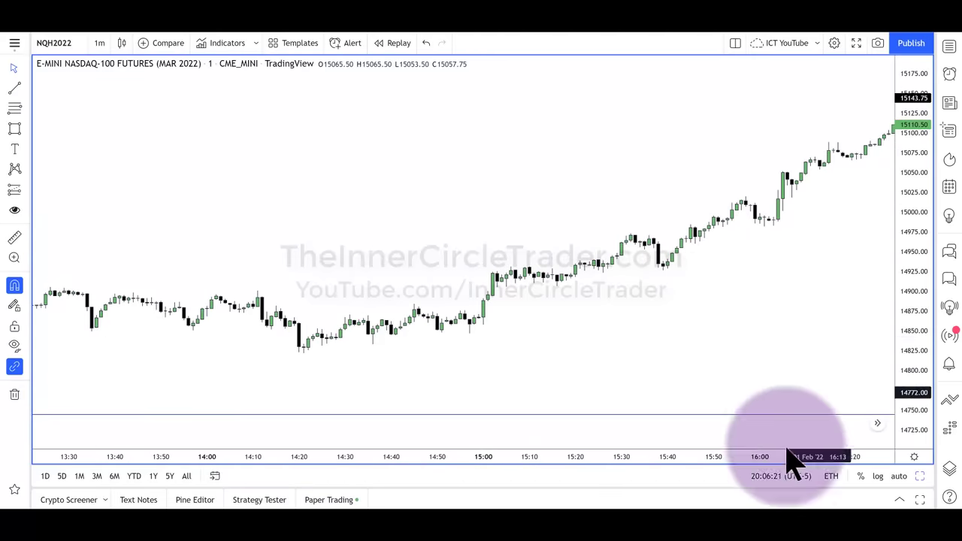
{"action": "mouse_move", "coordinate": [789, 457]}
{"action": "left_mouse_down"}
{"action": "mouse_move", "coordinate": [749, 453]}
{"action": "mouse_move", "coordinate": [823, 455]}
{"action": "mouse_move", "coordinate": [807, 453]}
{"action": "left_mouse_up"}
{"action": "left_click_drag", "start_coordinate": [774, 379], "coordinate": [543, 381]}
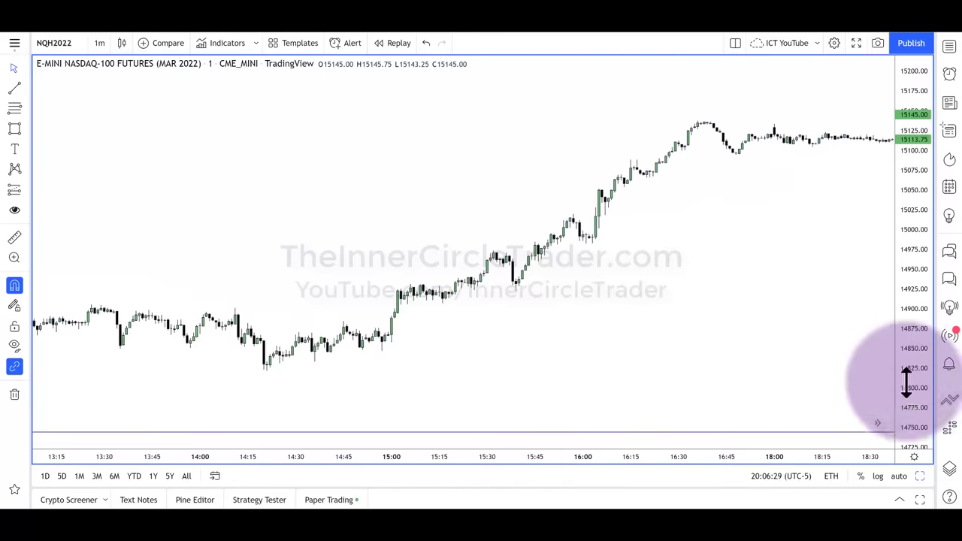
{"action": "left_click_drag", "start_coordinate": [910, 386], "coordinate": [915, 336]}
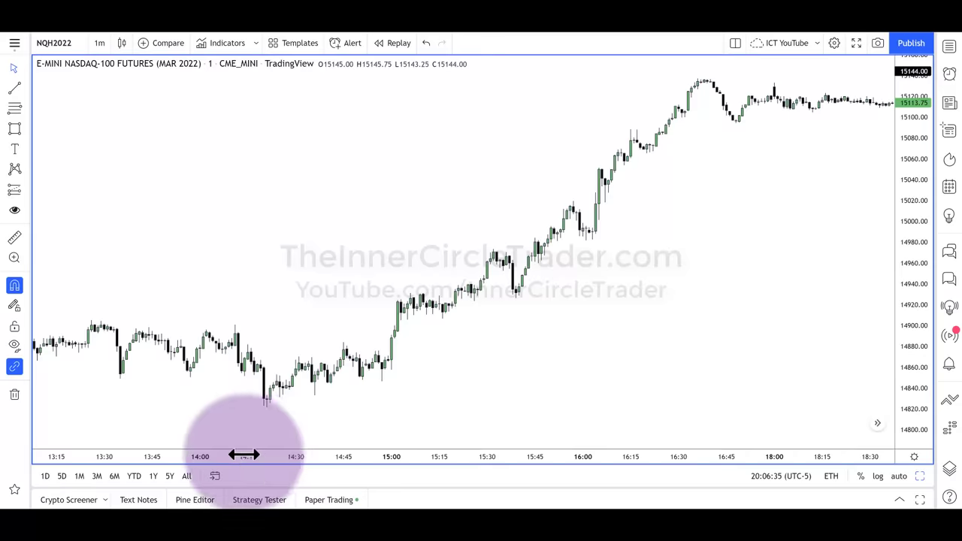
{"action": "left_click_drag", "start_coordinate": [244, 455], "coordinate": [191, 451]}
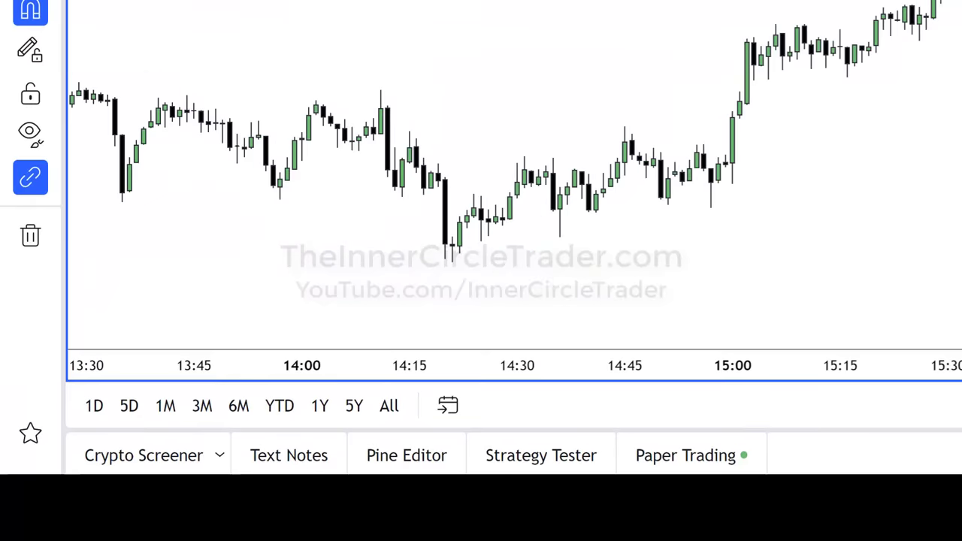
{"action": "left_click", "coordinate": [122, 202]}
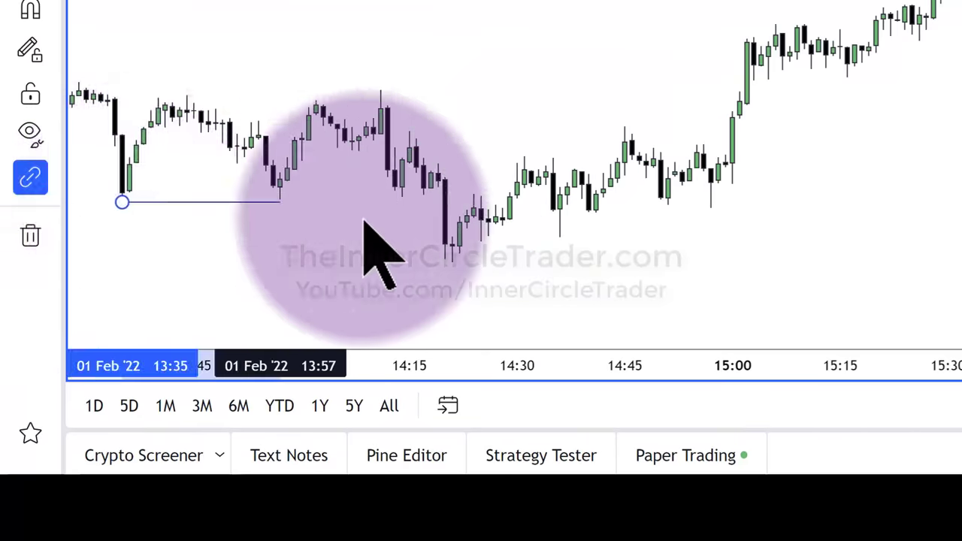
{"action": "left_click", "coordinate": [480, 226]}
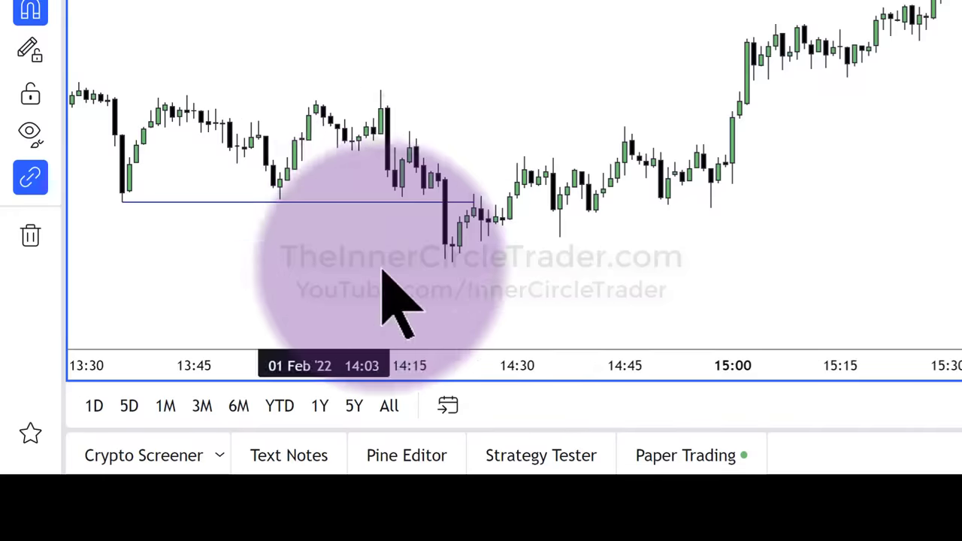
Enable Executions in the chart's trading settings and read the details of the sell execution marker near 16:24.
{"action": "left_click_drag", "start_coordinate": [387, 290], "coordinate": [177, 247]}
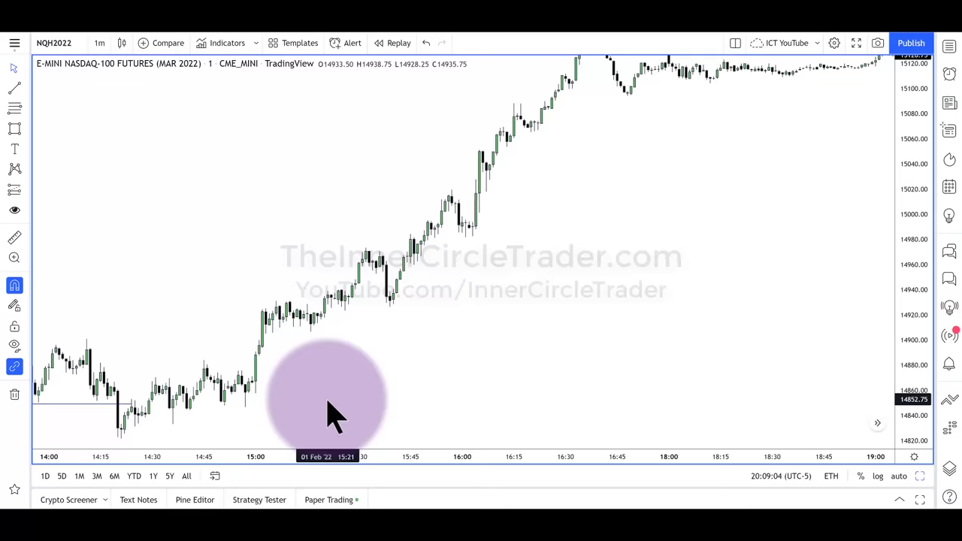
{"action": "right_click", "coordinate": [447, 346]}
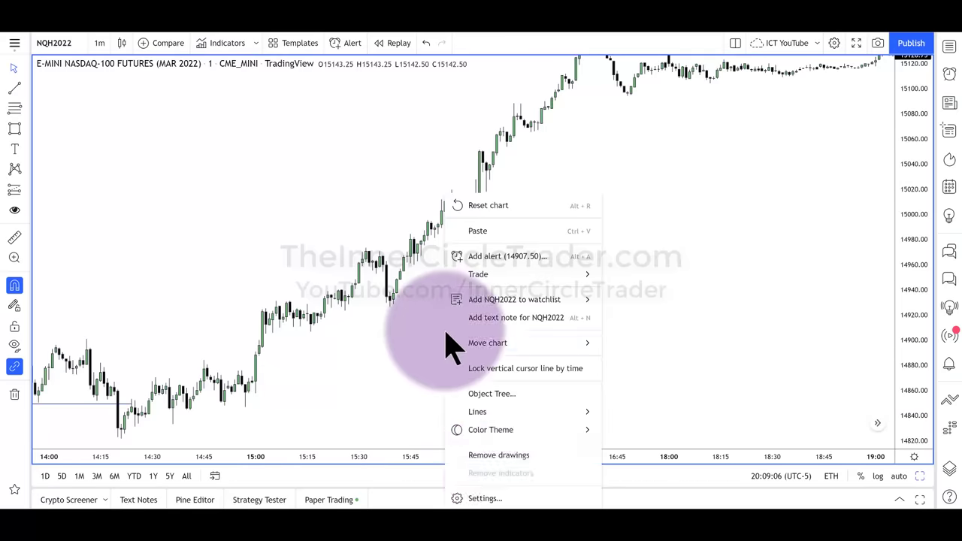
{"action": "left_click", "coordinate": [488, 499]}
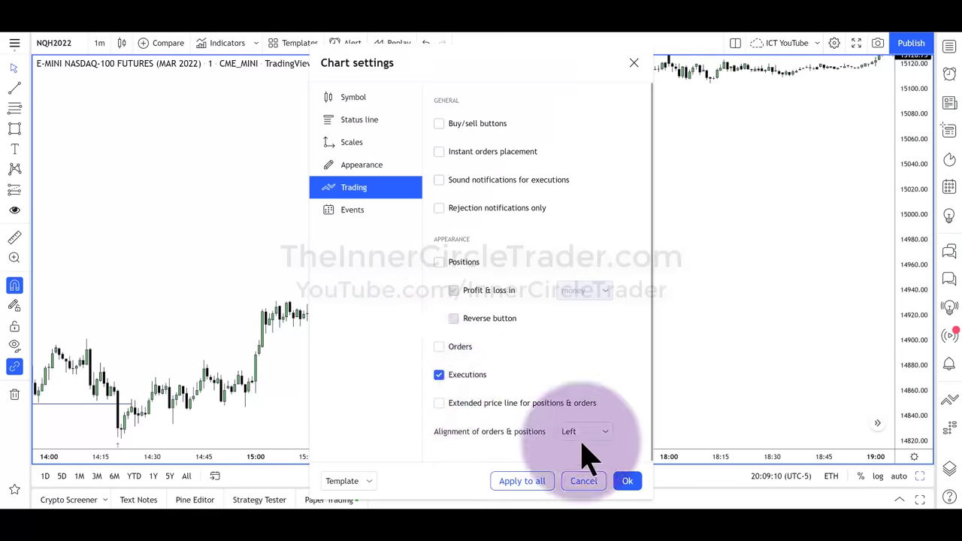
{"action": "left_click", "coordinate": [625, 481]}
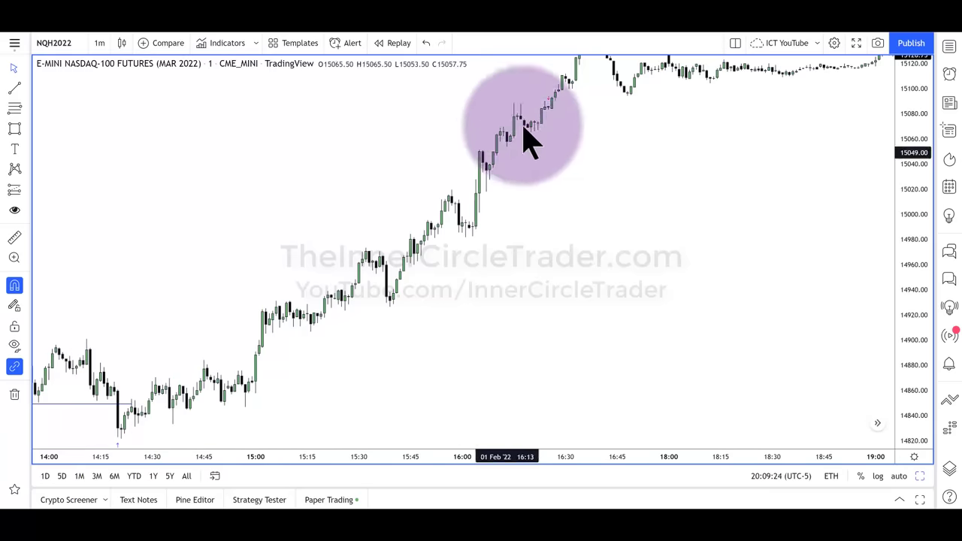
{"action": "mouse_move", "coordinate": [553, 110]}
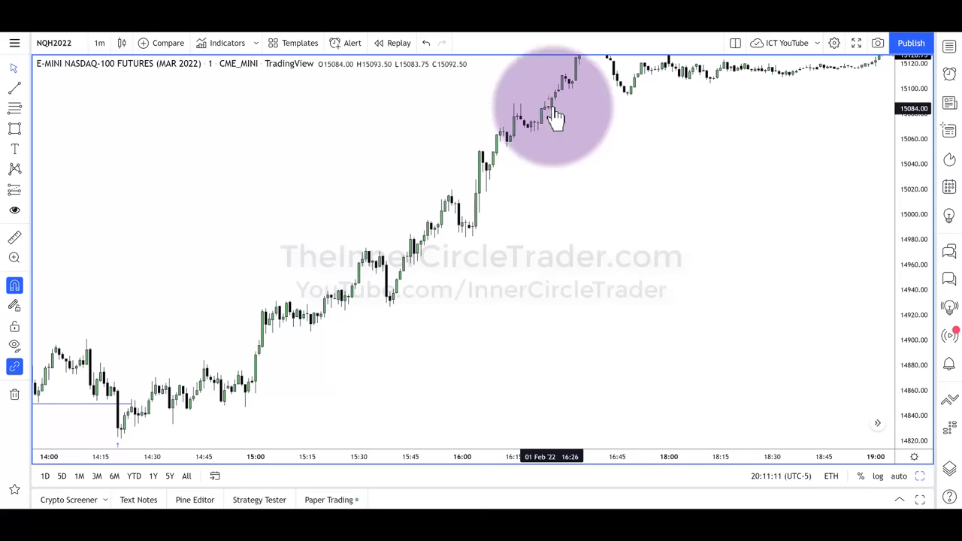
{"action": "mouse_move", "coordinate": [554, 113]}
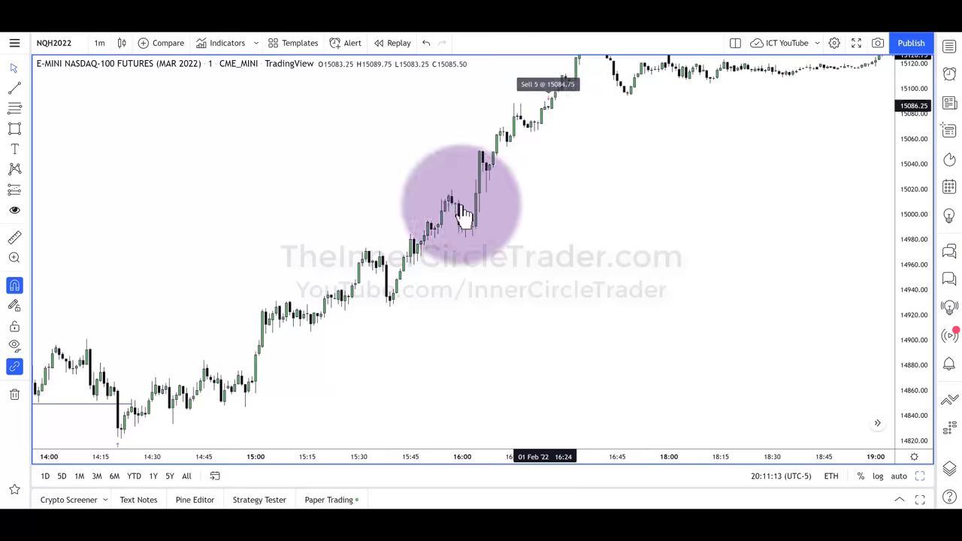
Turn off Executions in the chart's trading settings and apply the change.
{"action": "right_click", "coordinate": [509, 318]}
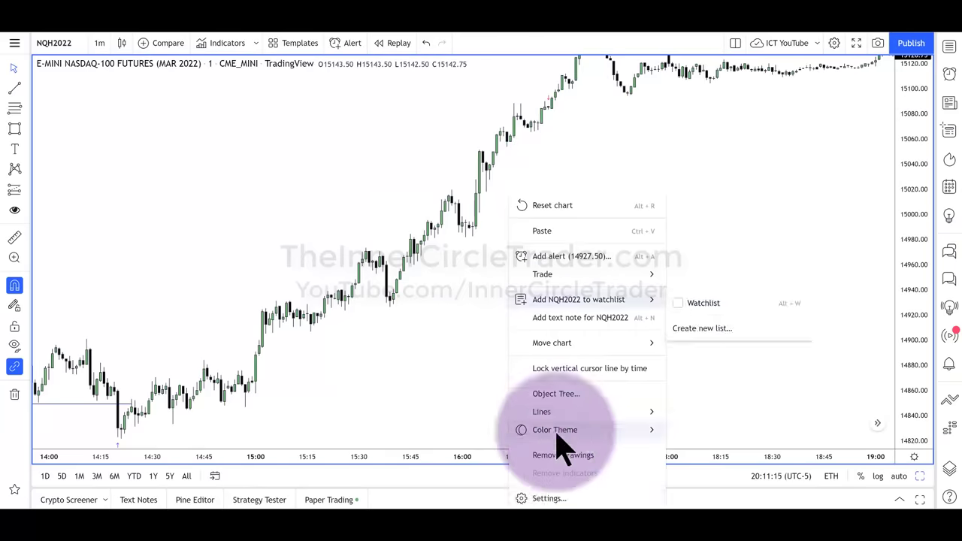
{"action": "left_click", "coordinate": [548, 498]}
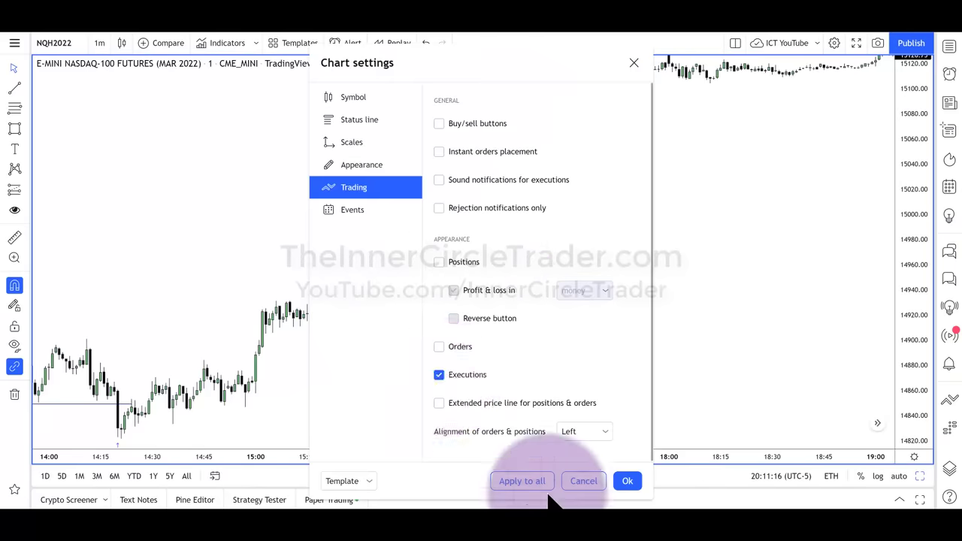
{"action": "left_click", "coordinate": [440, 375]}
{"action": "left_click", "coordinate": [623, 481]}
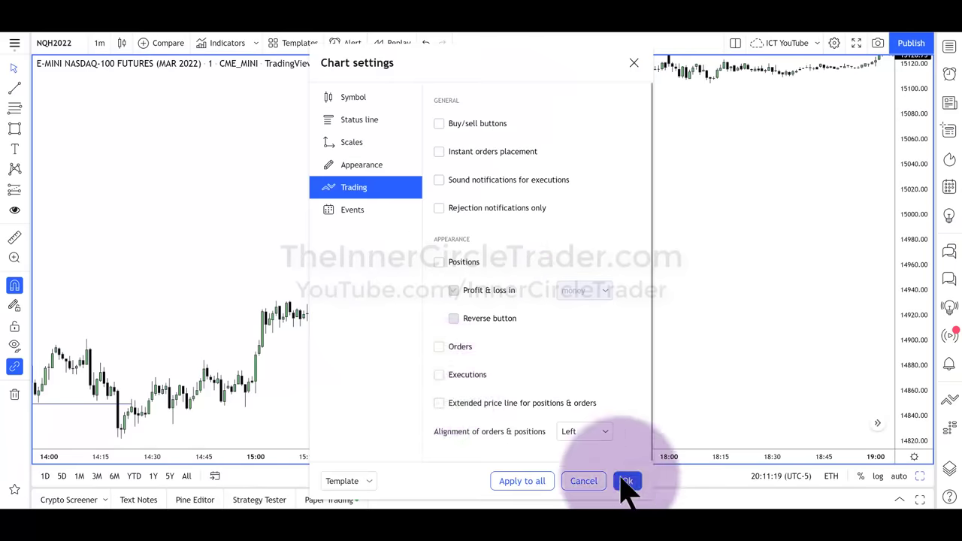